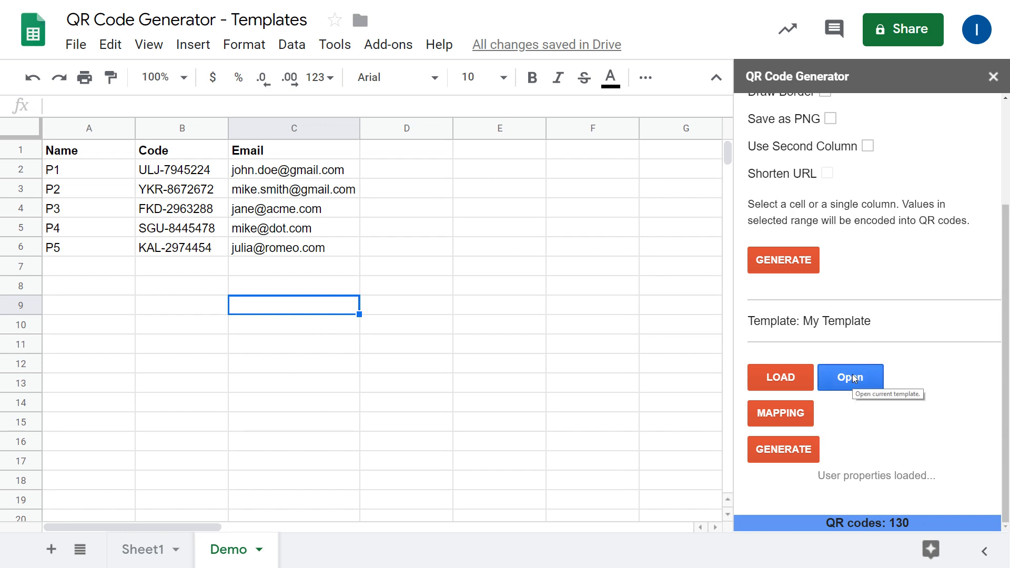
Open the current template document, examine the tags in its first table cell, and return to the spreadsheet
left_click(853, 378)
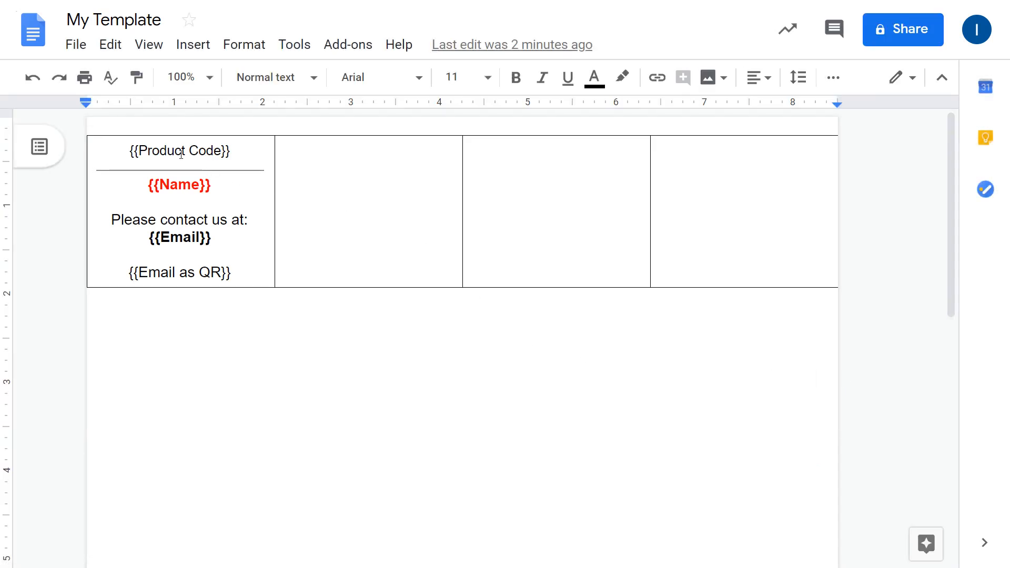
left_click(154, 151)
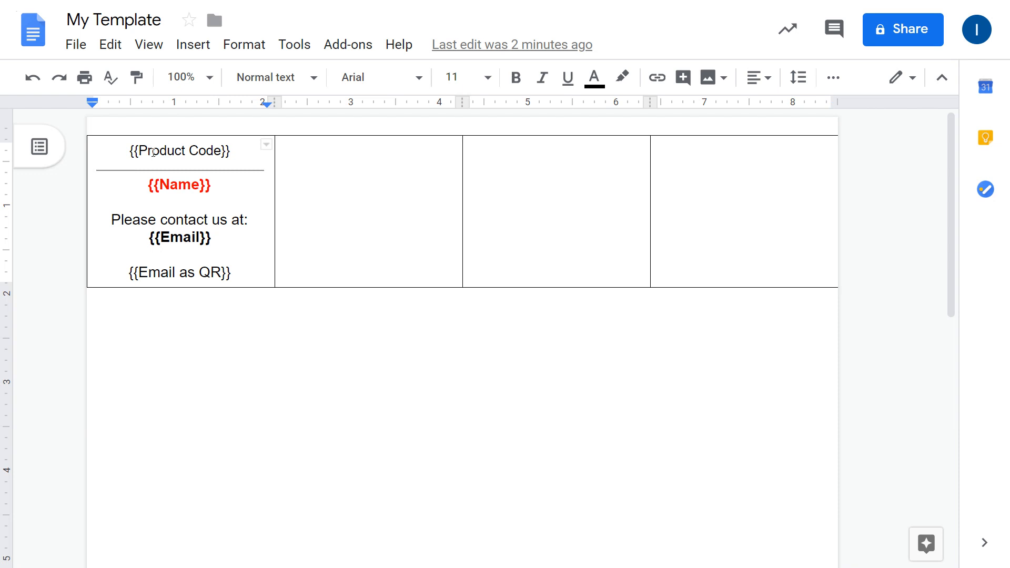
key("ctrl+shift+Tab")
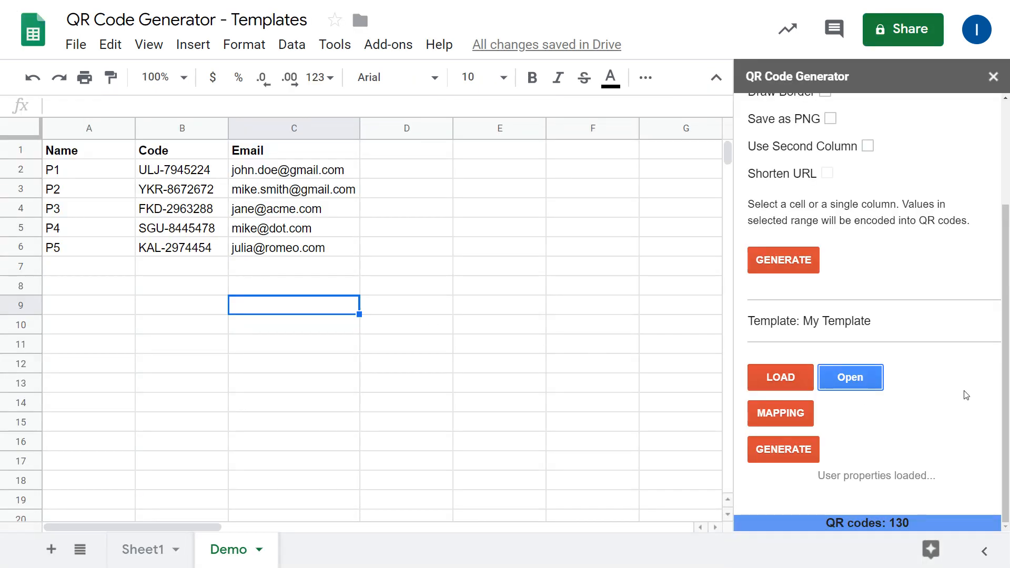
Open the template's tag mapping and review the settings of {{Name}}, {{Email}} and {{Email as QR}} before closing it
left_click(791, 420)
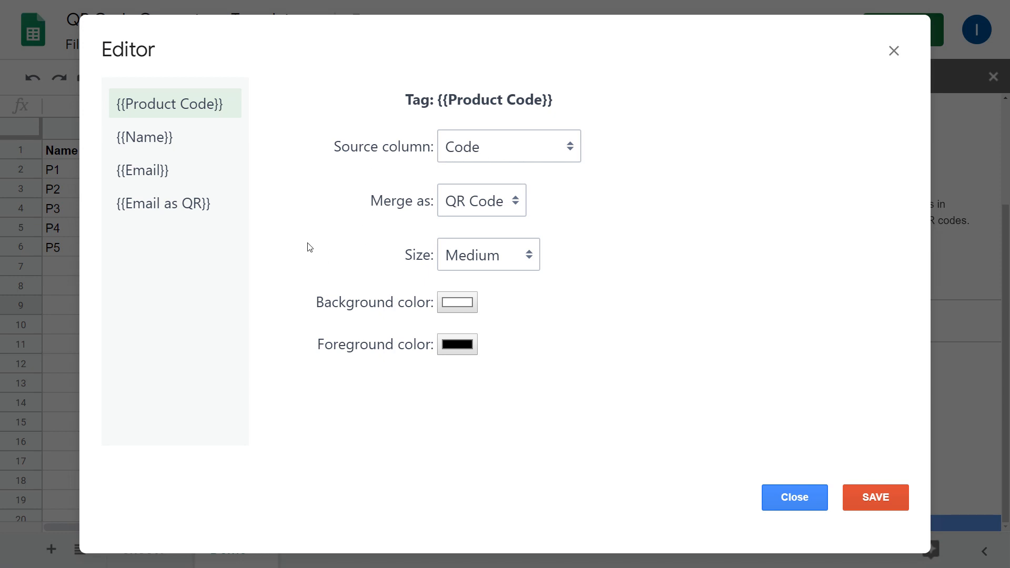
left_click(192, 151)
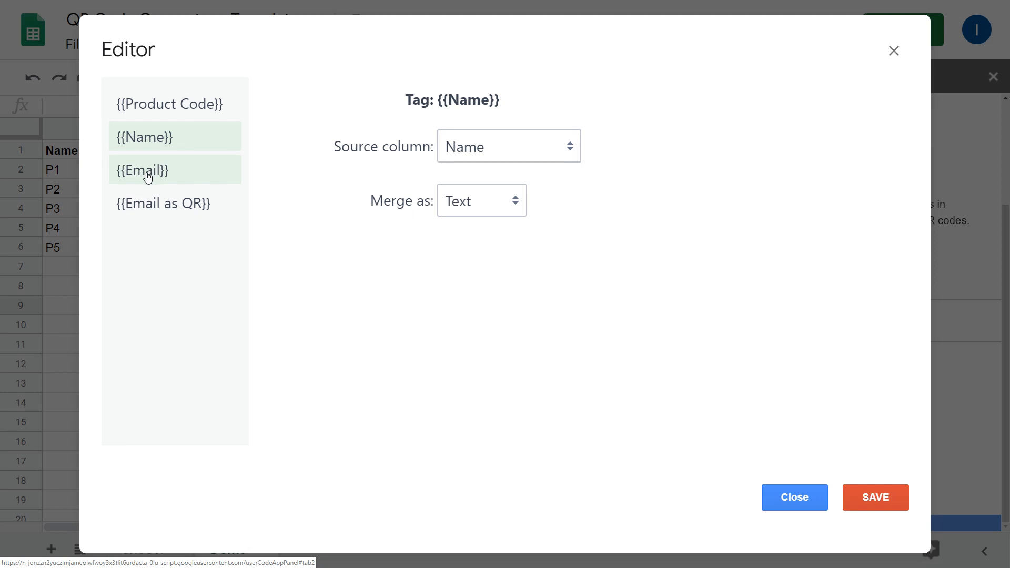
left_click(147, 179)
left_click(141, 209)
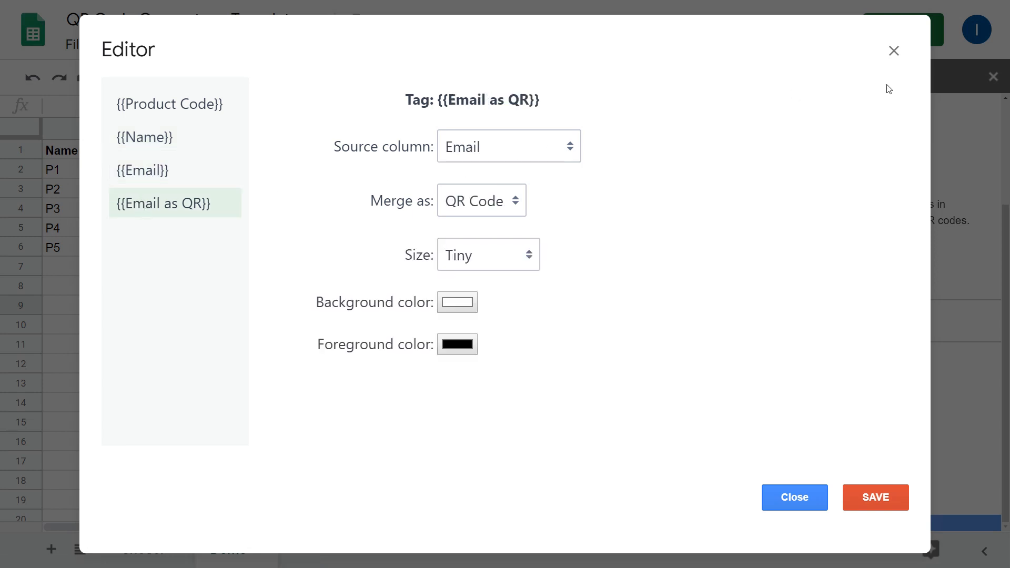
left_click(895, 52)
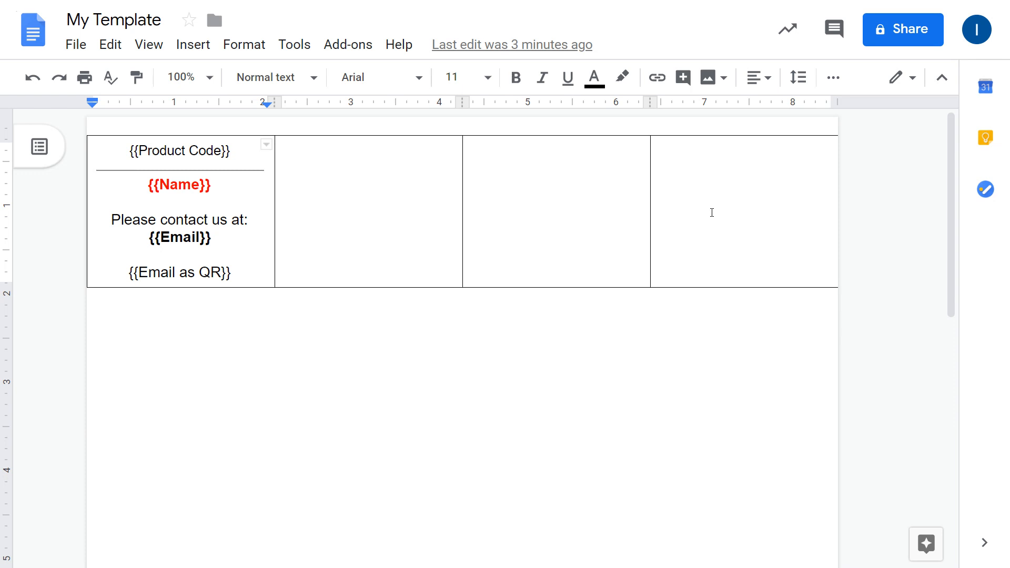
Delete the empty fourth column from the table in the My Template document
left_click(712, 212)
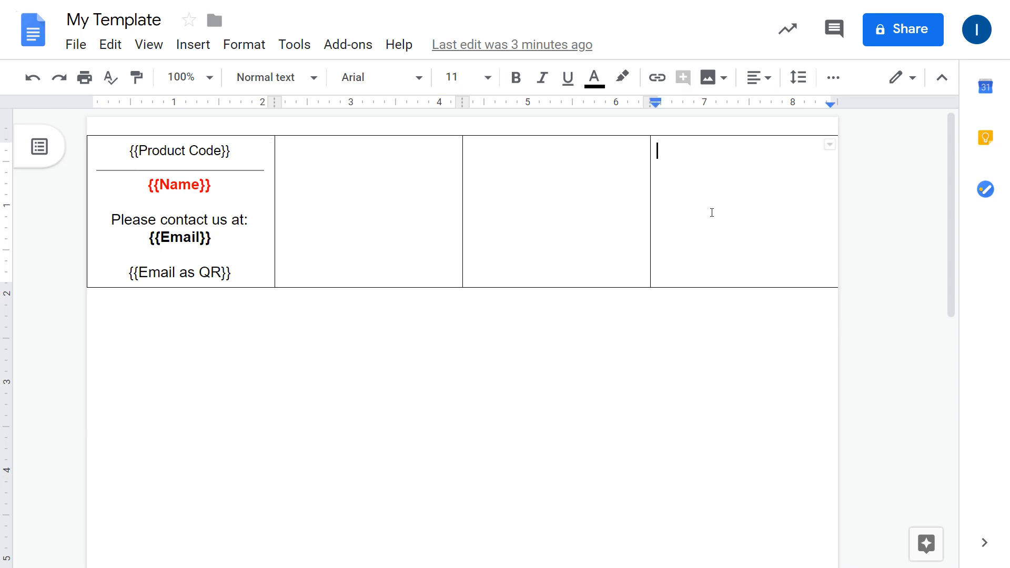
right_click(712, 212)
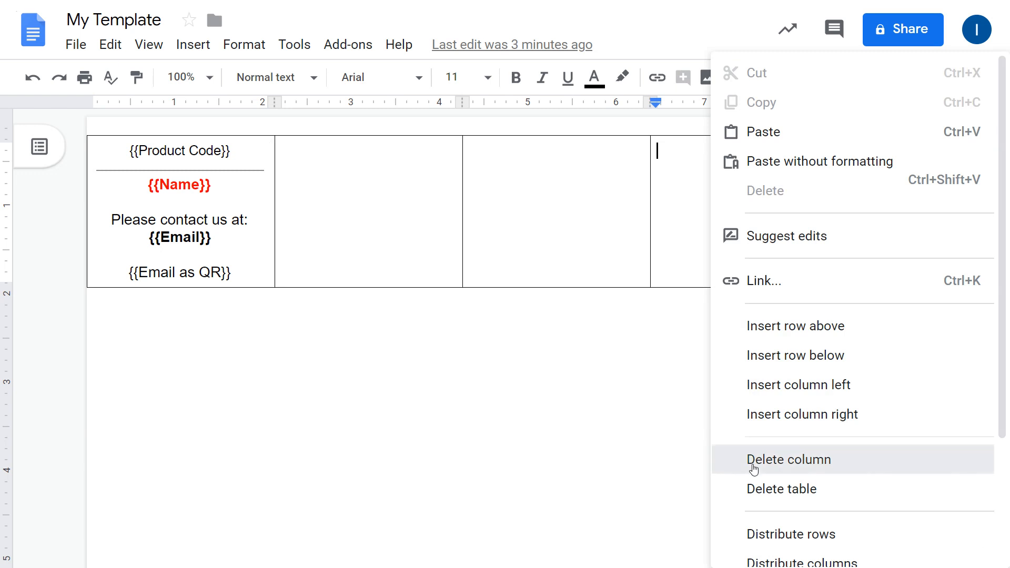
left_click(754, 462)
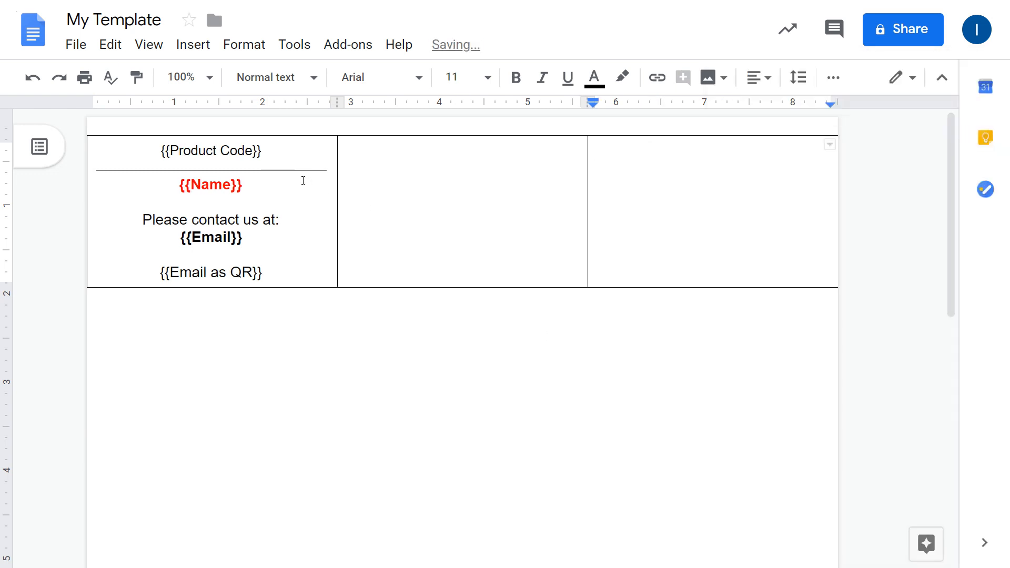
Highlight the {{Email}} tag in the first table cell in yellow
left_click(275, 271)
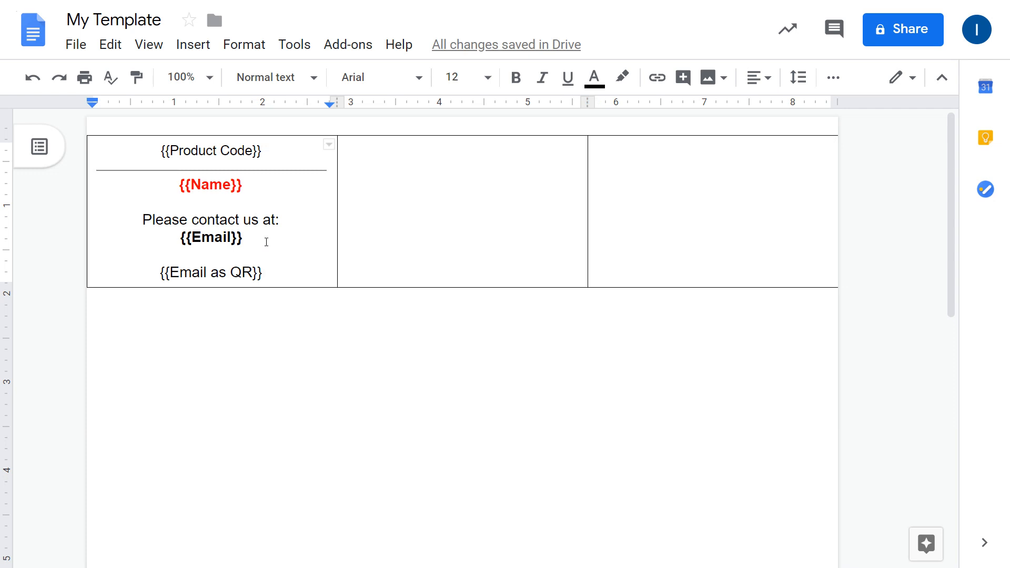
left_click_drag(254, 237, 180, 237)
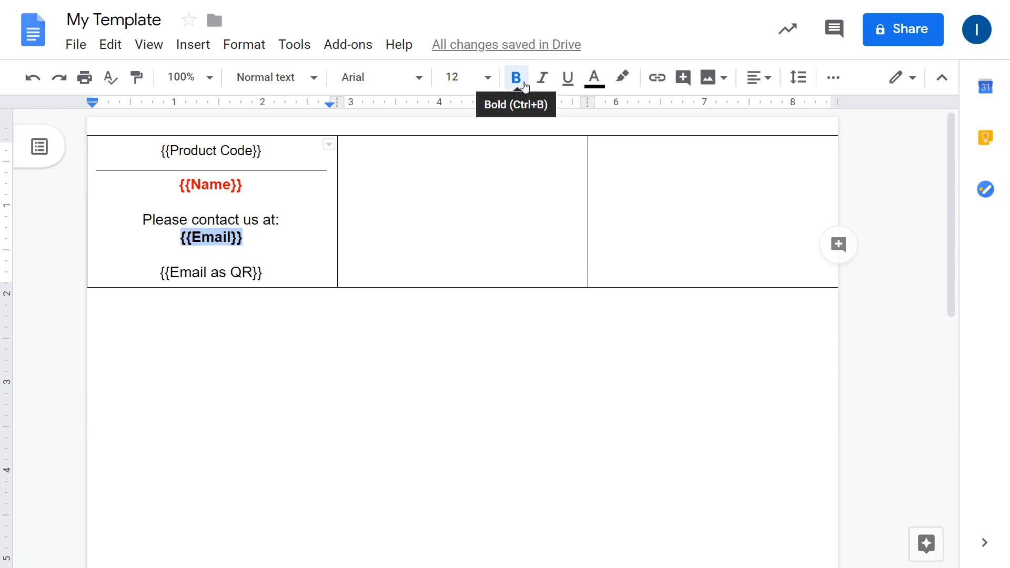
left_click(623, 77)
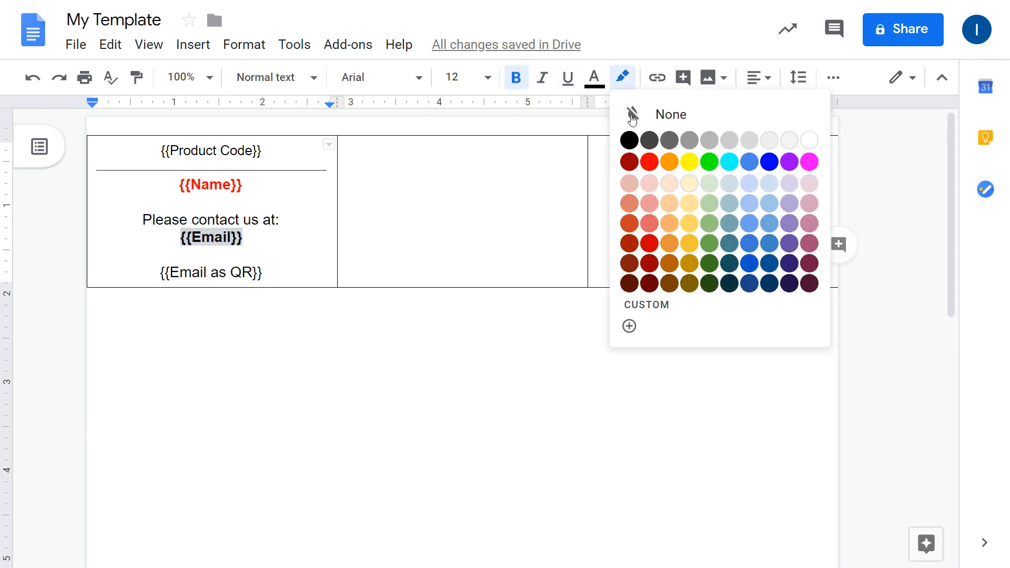
left_click(690, 163)
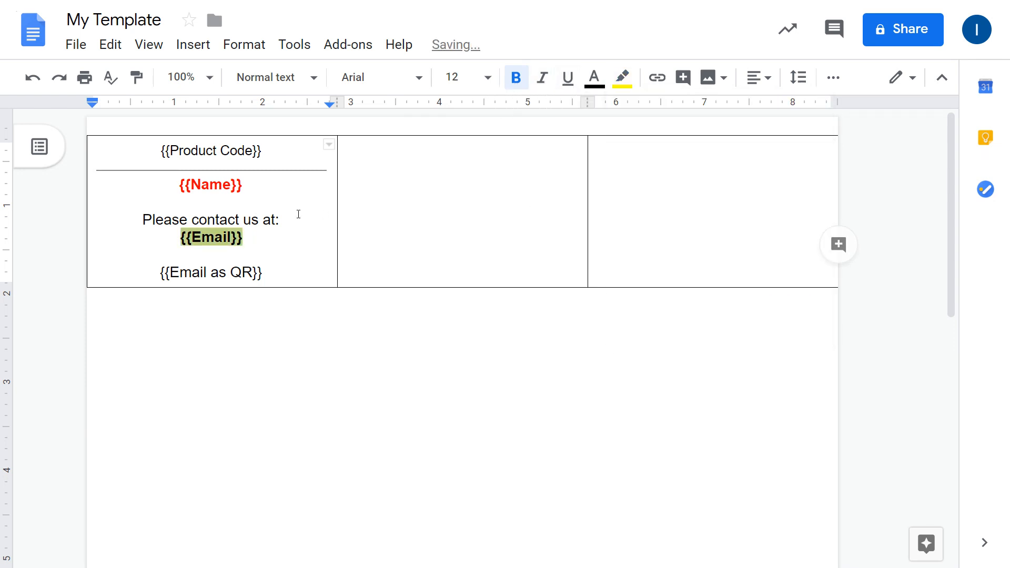
left_click_drag(298, 214, 285, 220)
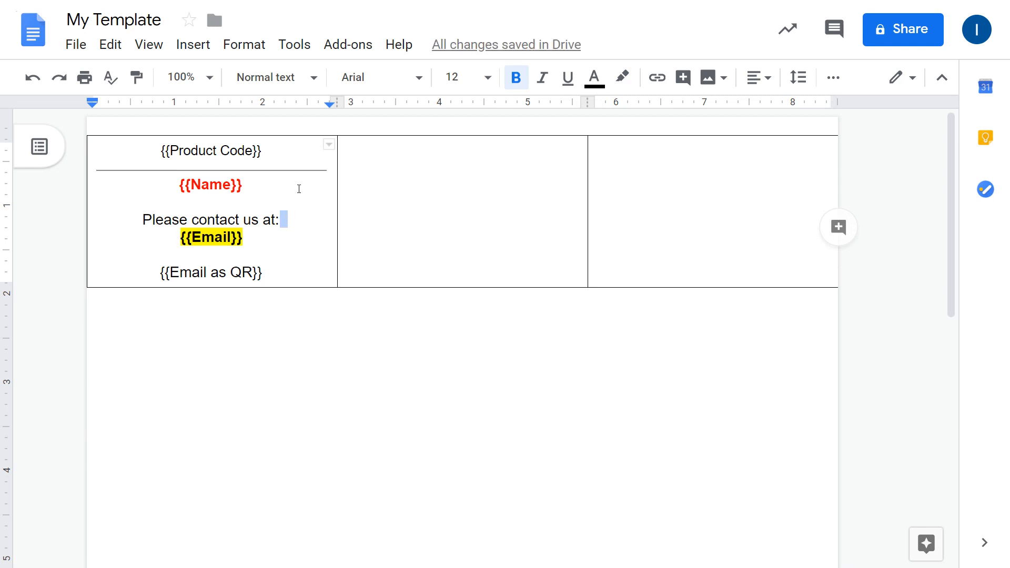
Try a light blue border colour on the first table cell and undo it
left_click(309, 196)
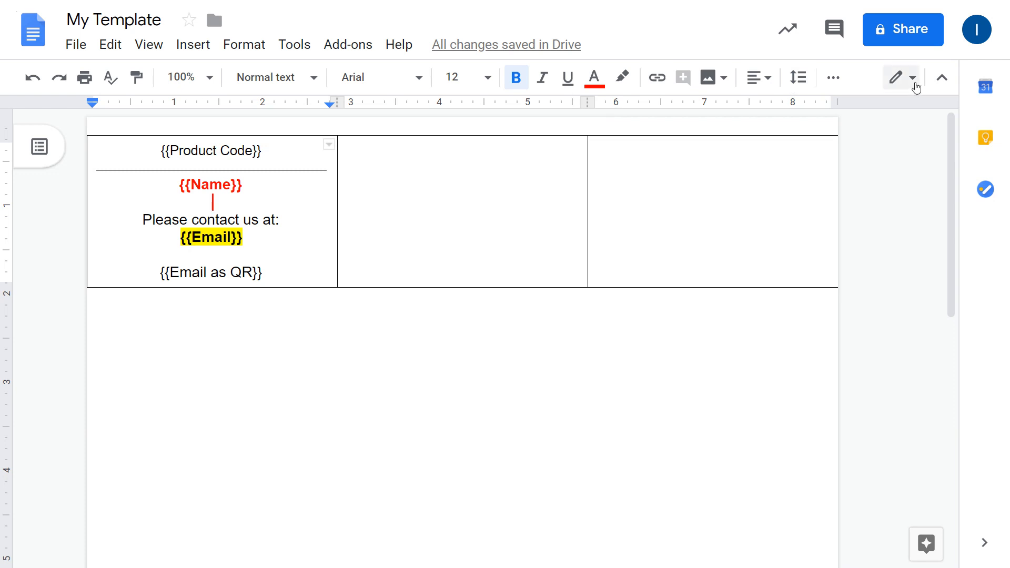
left_click(915, 84)
left_click(917, 85)
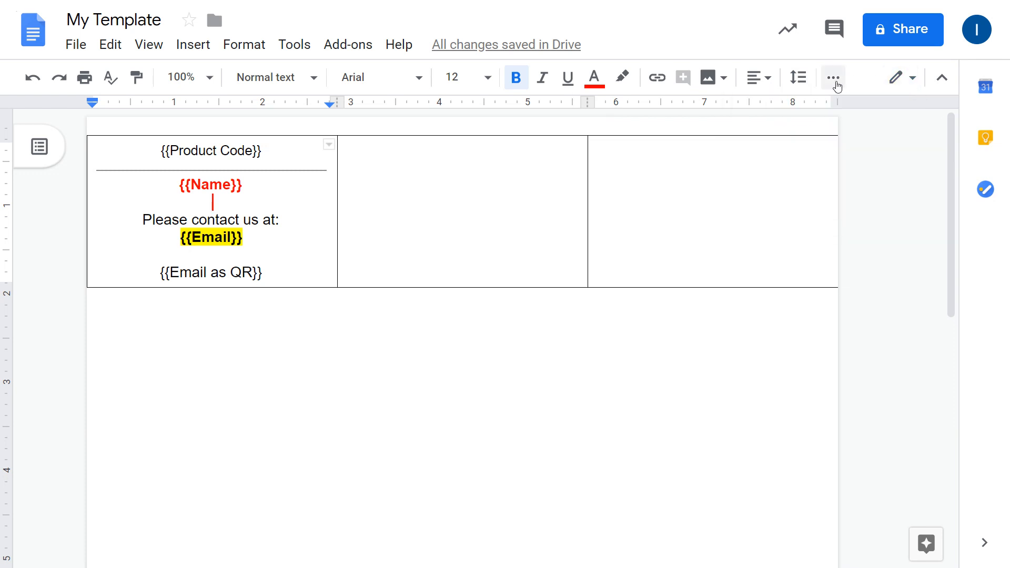
left_click(834, 78)
left_click(785, 112)
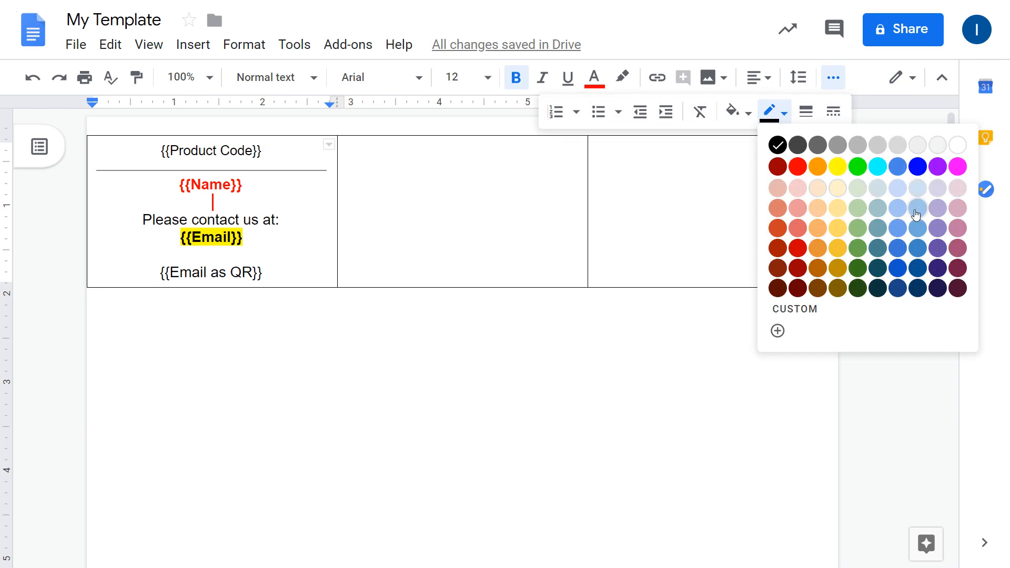
left_click(917, 209)
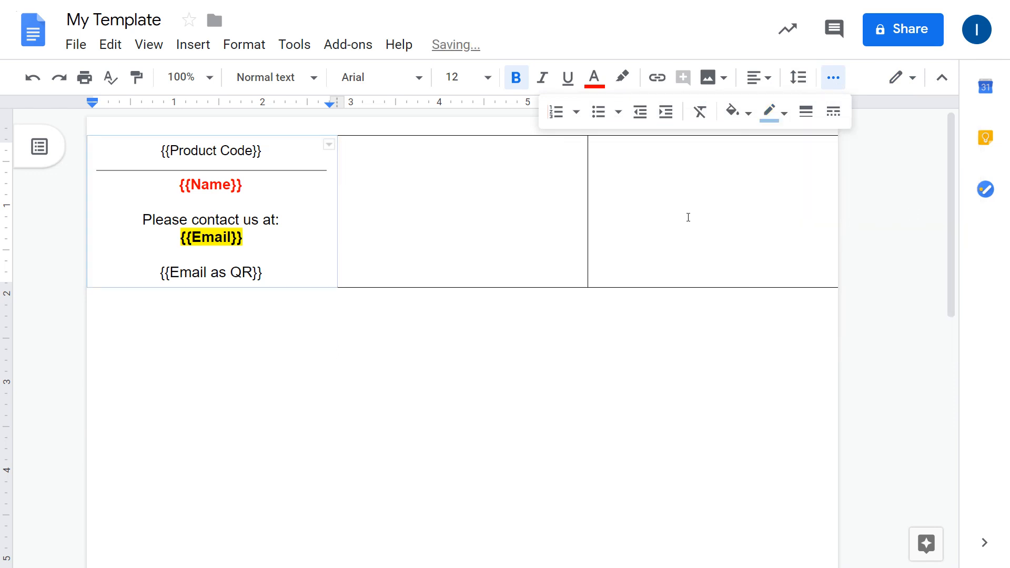
key("ctrl+z")
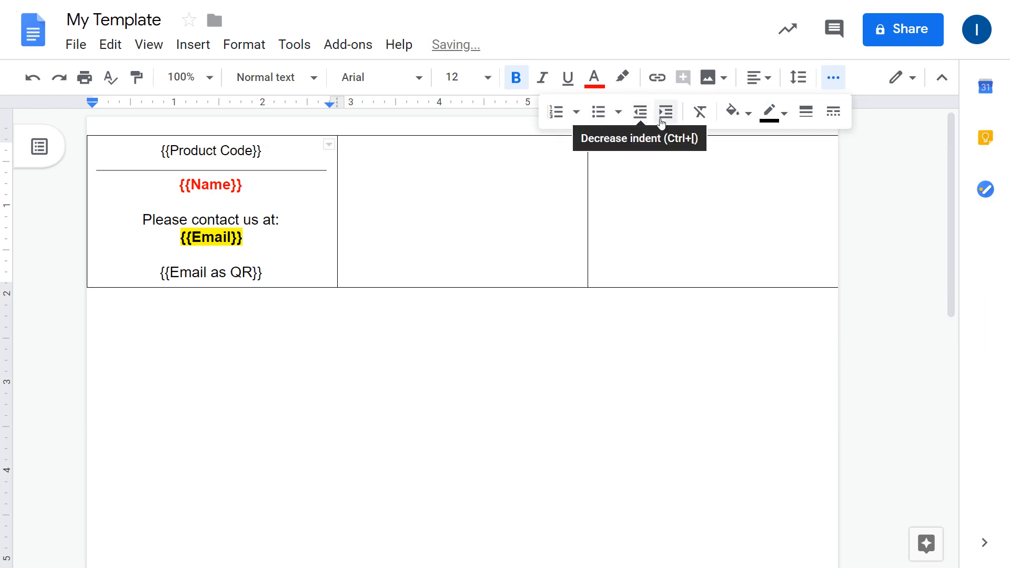
Fill the background of the first table cell with cornflower blue
left_click(743, 121)
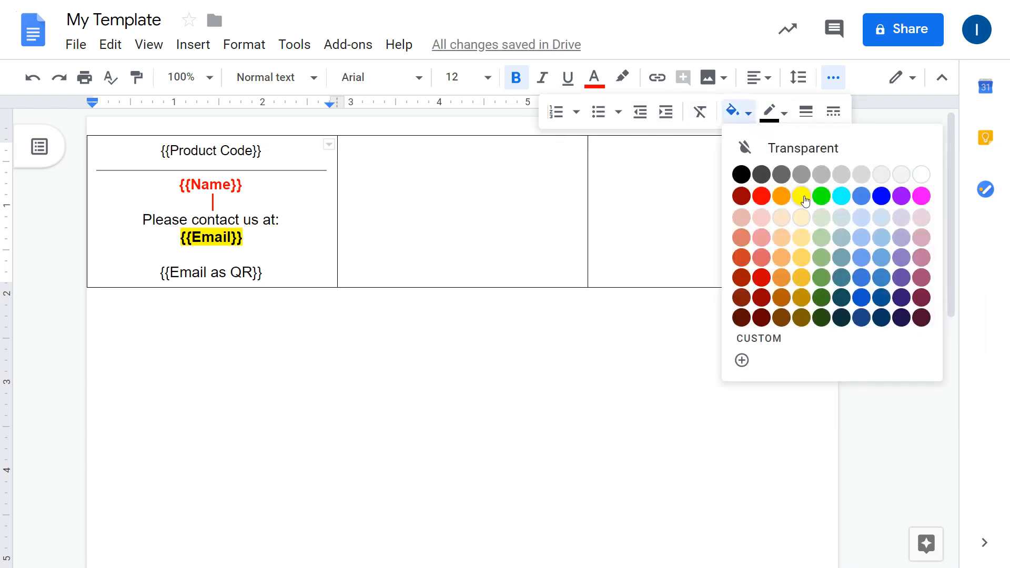
left_click(866, 258)
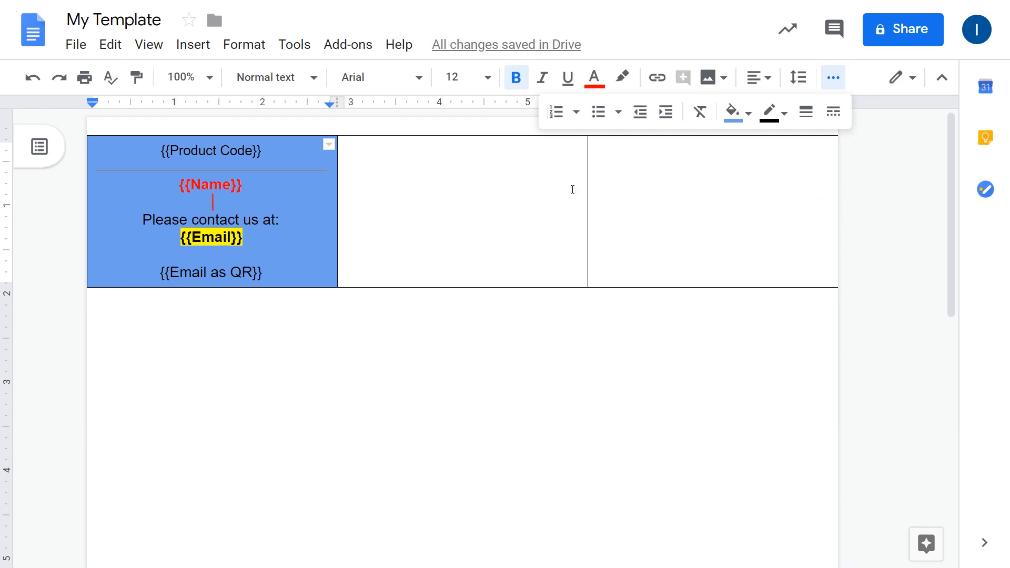
Switch to the QR Code Generator - Templates spreadsheet and generate the merged document from My Template
key("ctrl+Tab")
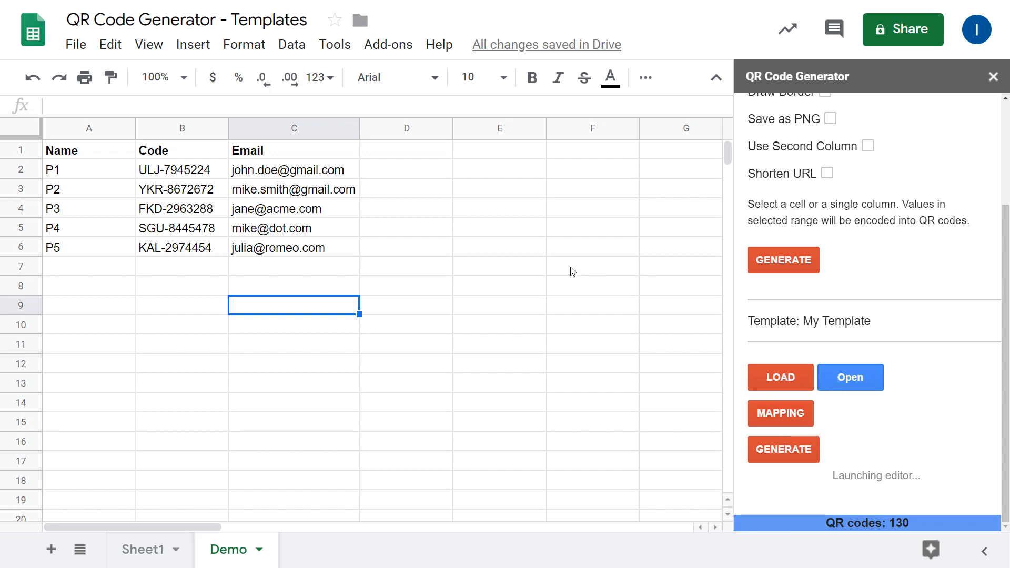
left_click(318, 131)
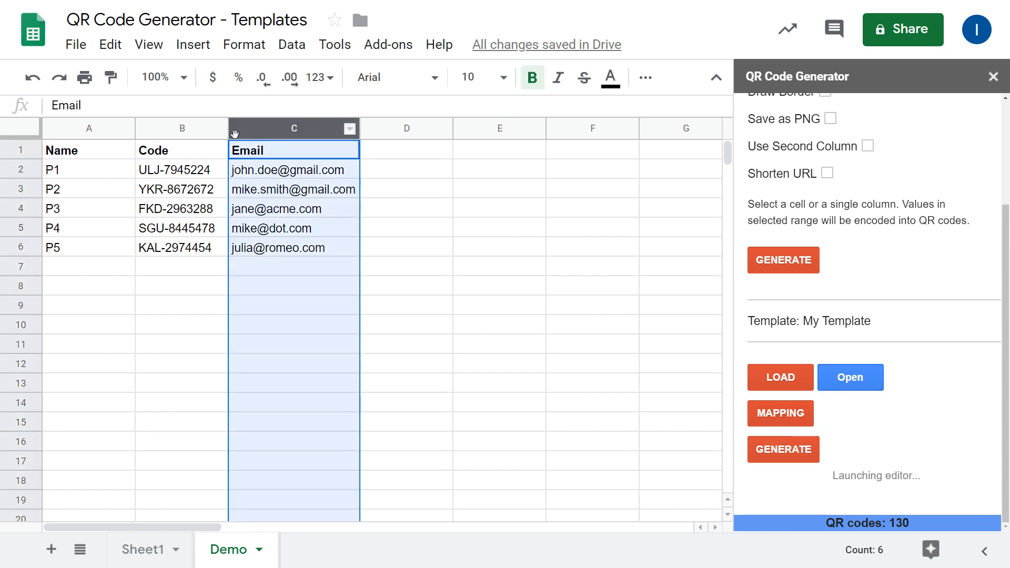
left_click(261, 169)
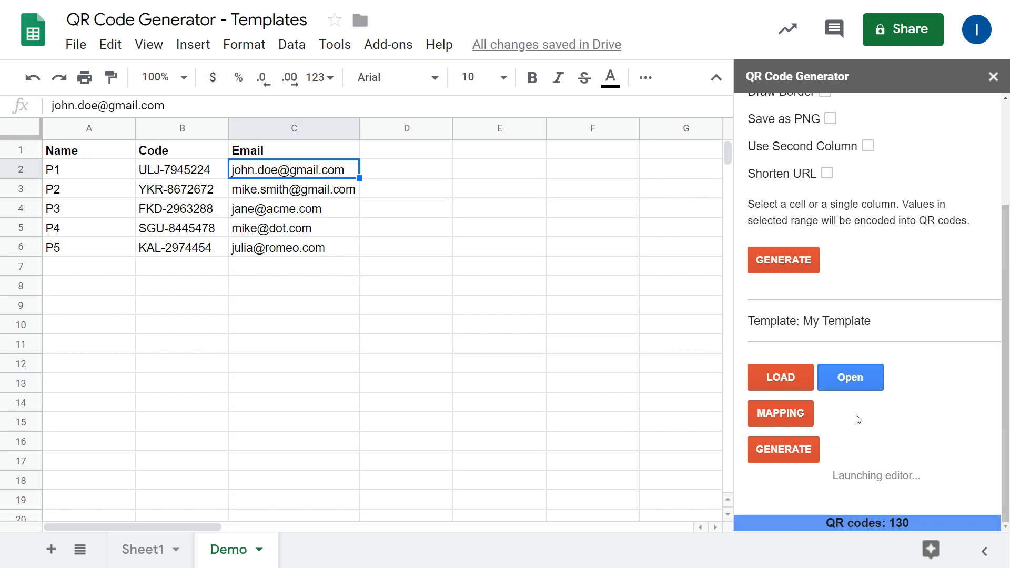
left_click(795, 450)
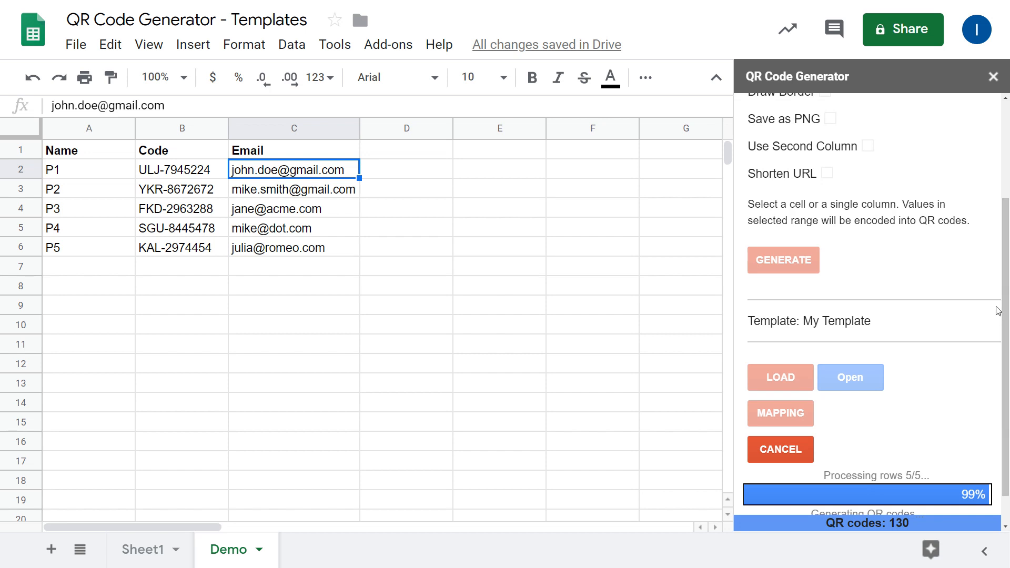
left_click_drag(1006, 302, 1009, 383)
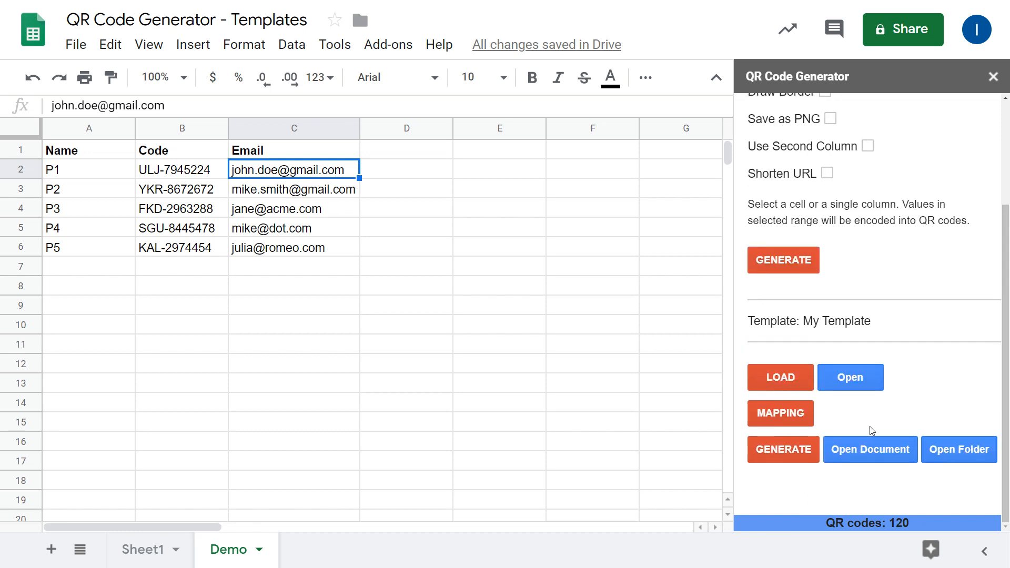
Open the generated QR Codes document and examine its labels
left_click(854, 450)
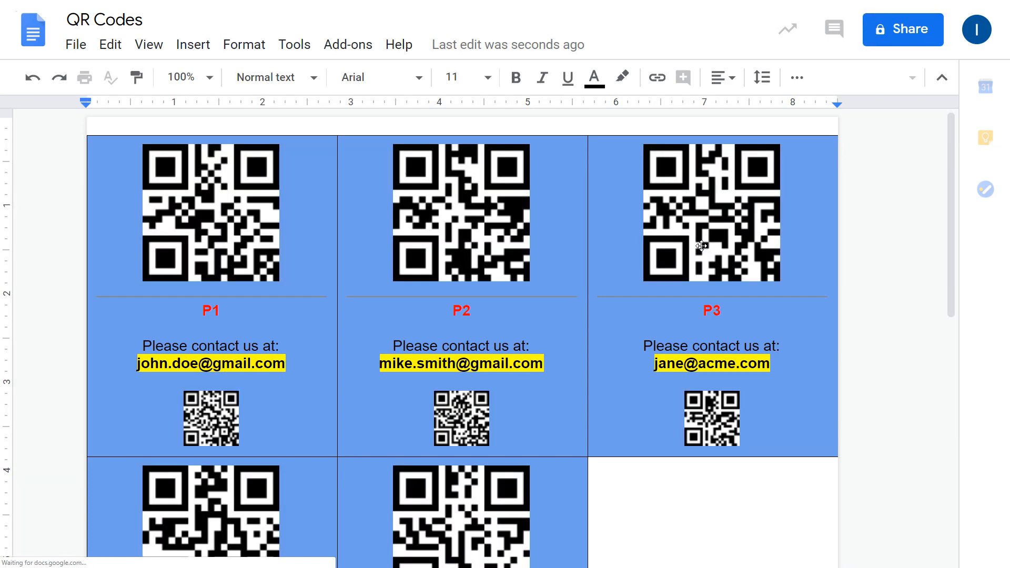
mouse_move(949, 198)
left_mouse_down()
mouse_move(946, 245)
mouse_move(951, 198)
mouse_move(950, 207)
left_mouse_up()
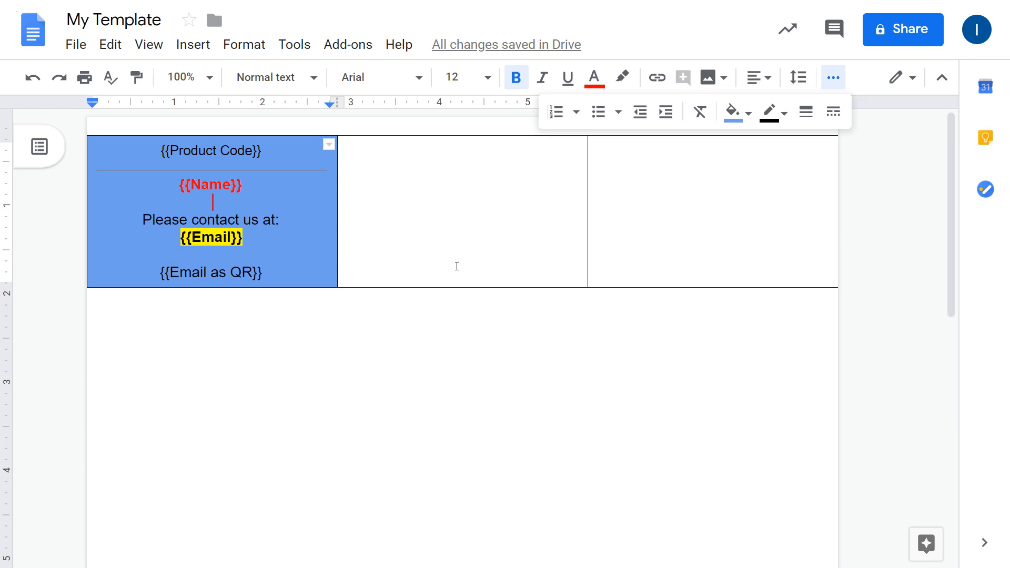
Delete the empty third column from the table in the My Template document
left_click(430, 317)
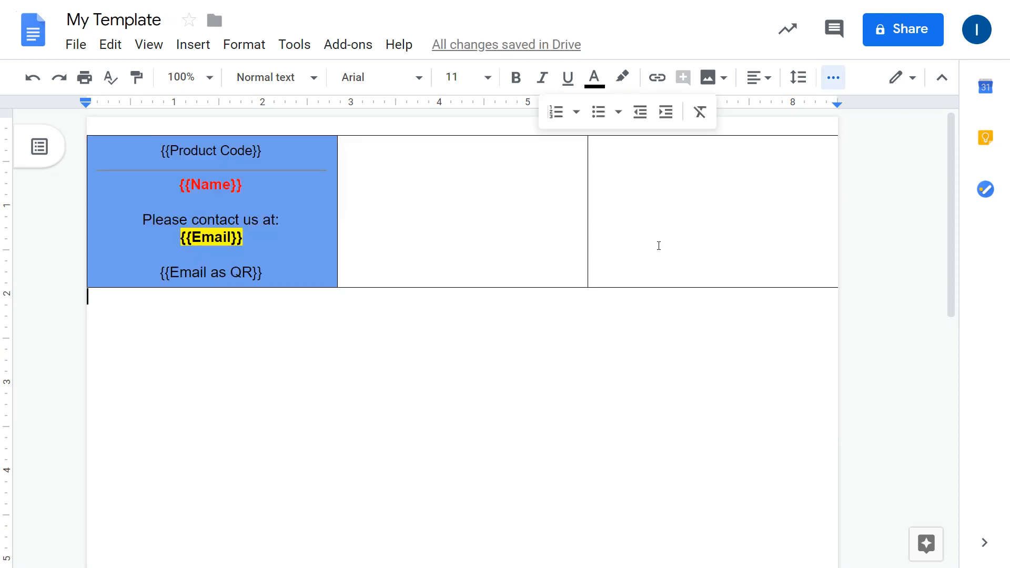
left_click(680, 214)
right_click(682, 215)
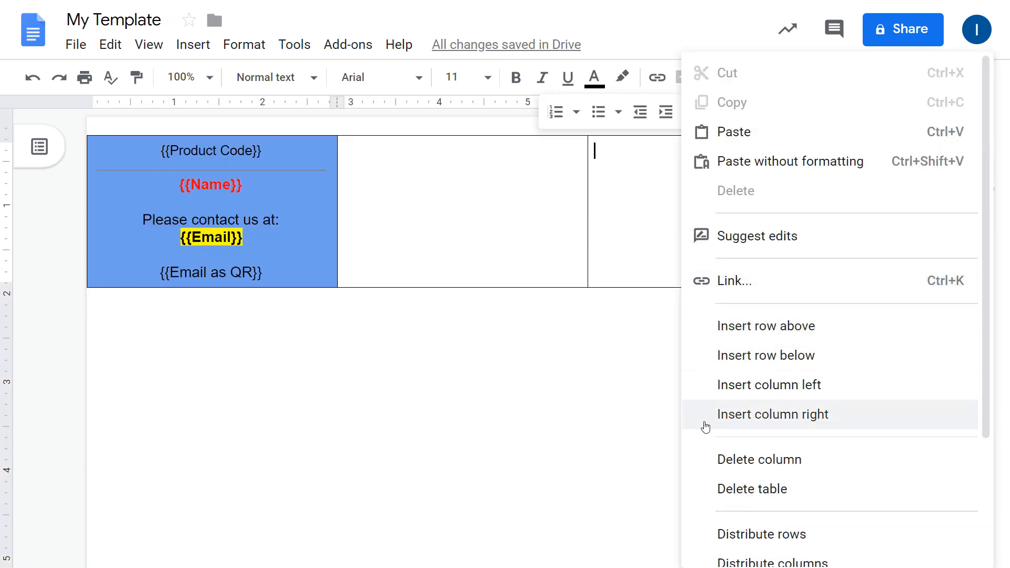
left_click(711, 468)
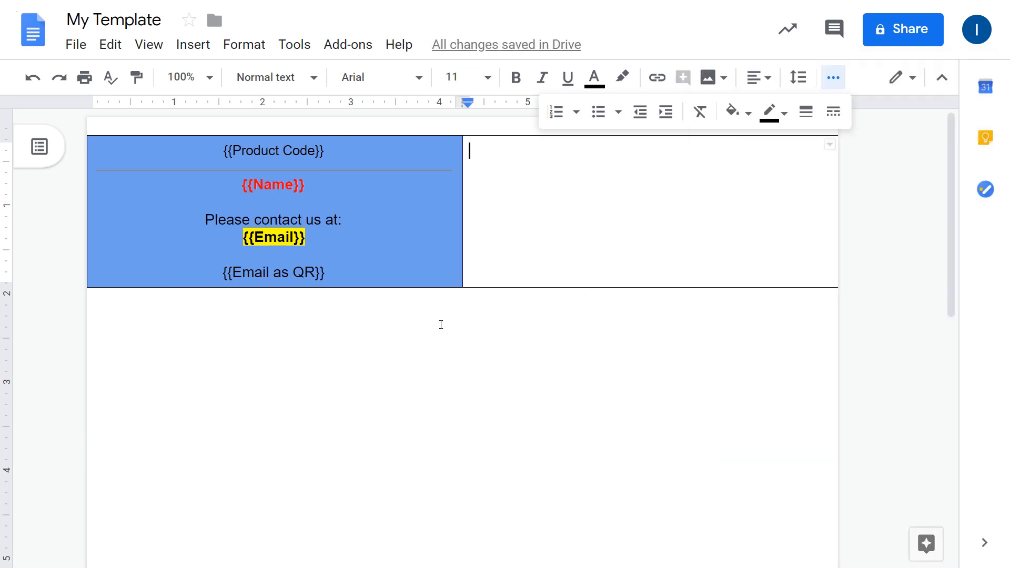
Return to the spreadsheet and set the QR code size of the {{Product Code}} tag to Large in the template mapping
key("ctrl+shift+Tab")
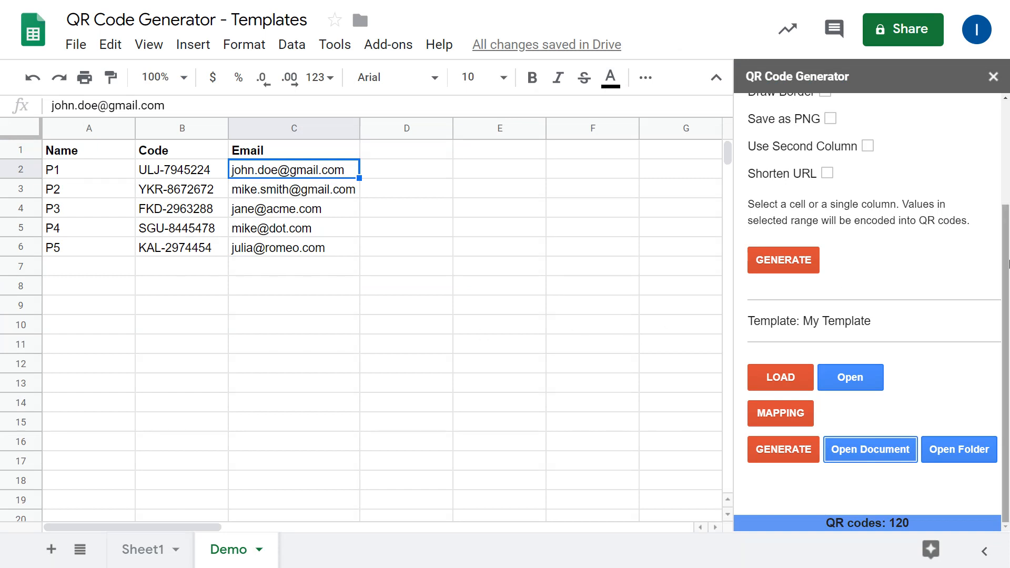
left_click(793, 413)
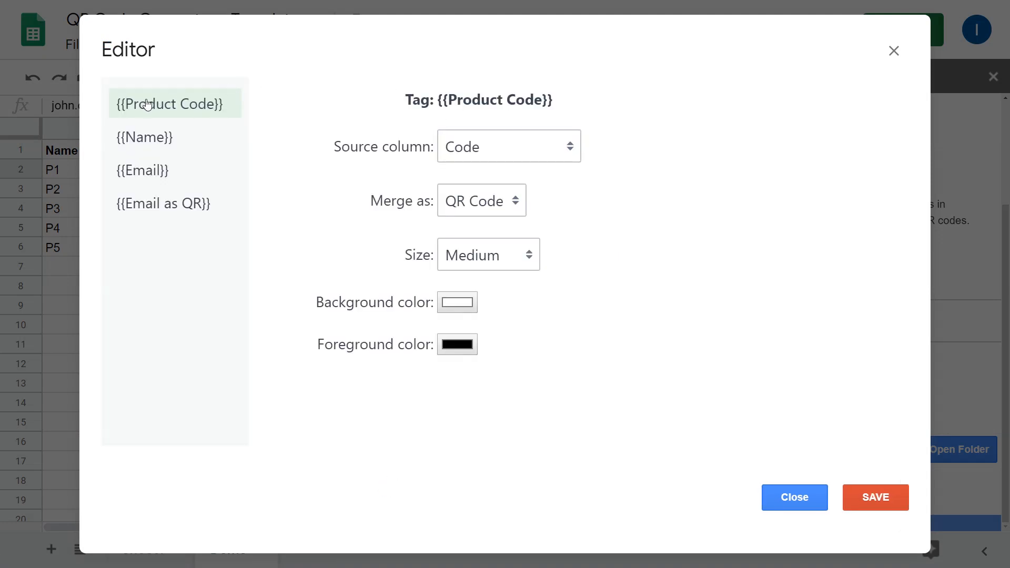
left_click(458, 256)
left_click(463, 341)
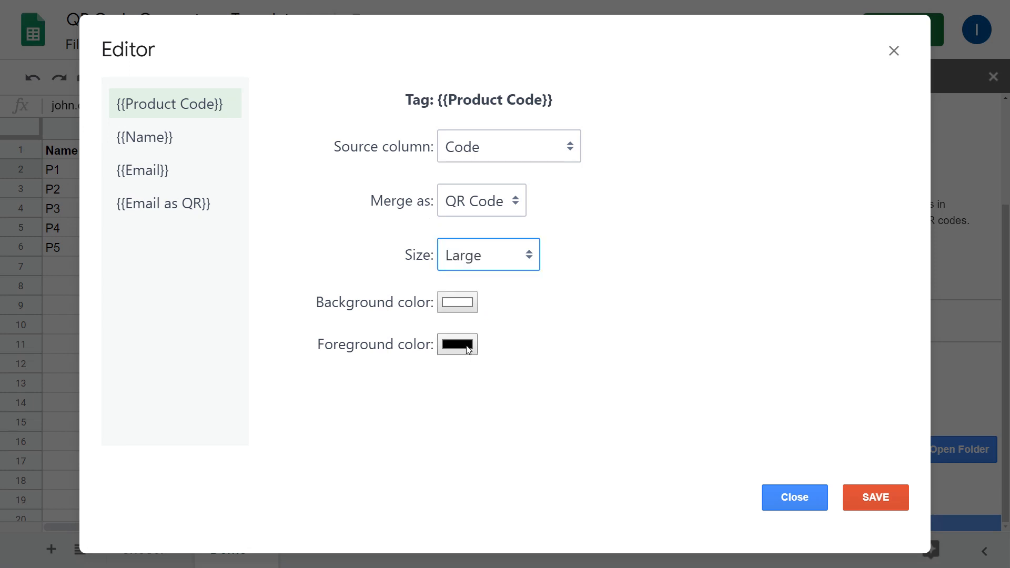
Set the background color of the {{Product Code}} QR code to blue (RGB 0, 128, 192) and save the mapping
left_click(604, 338)
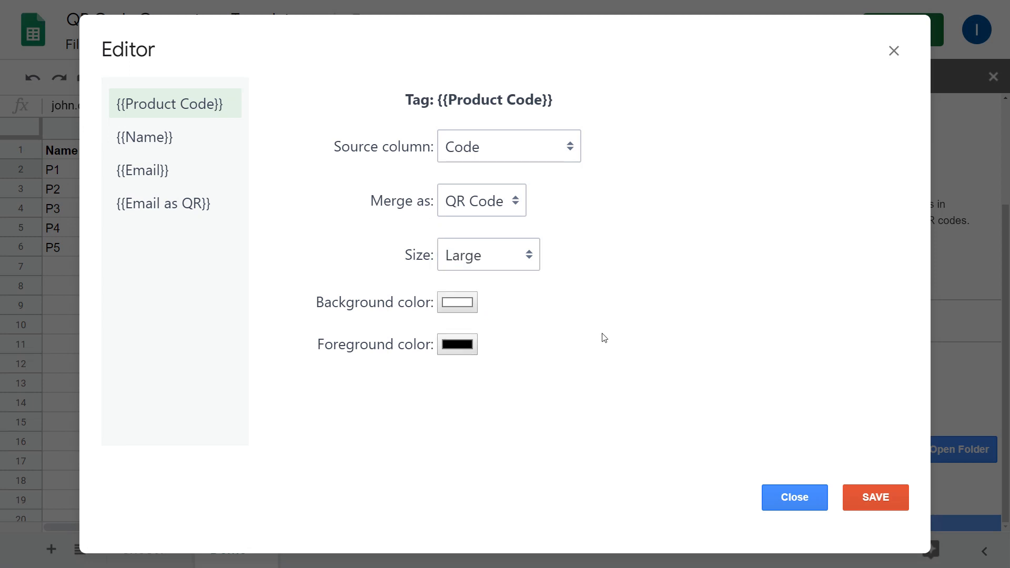
left_click(459, 308)
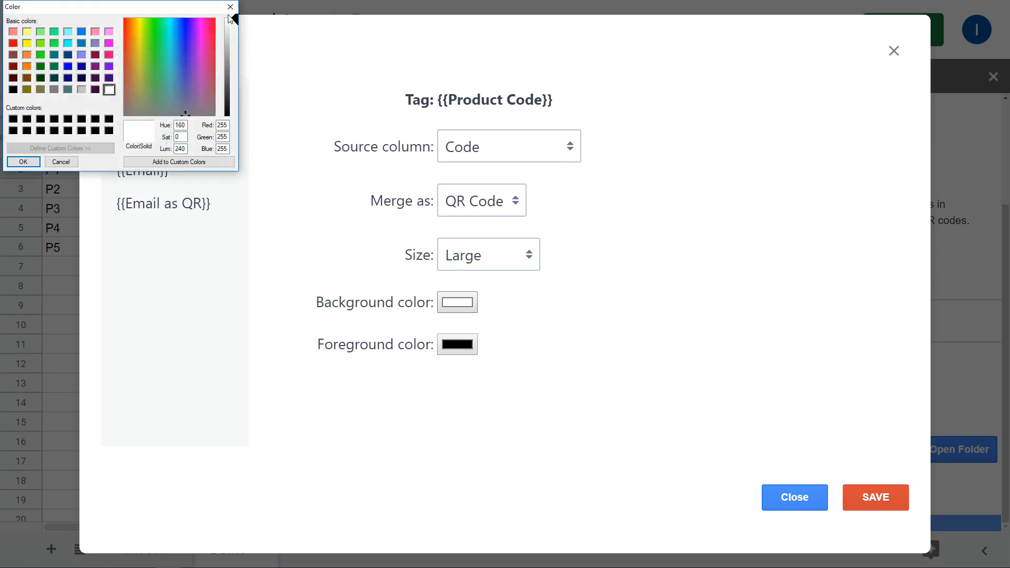
left_click(83, 43)
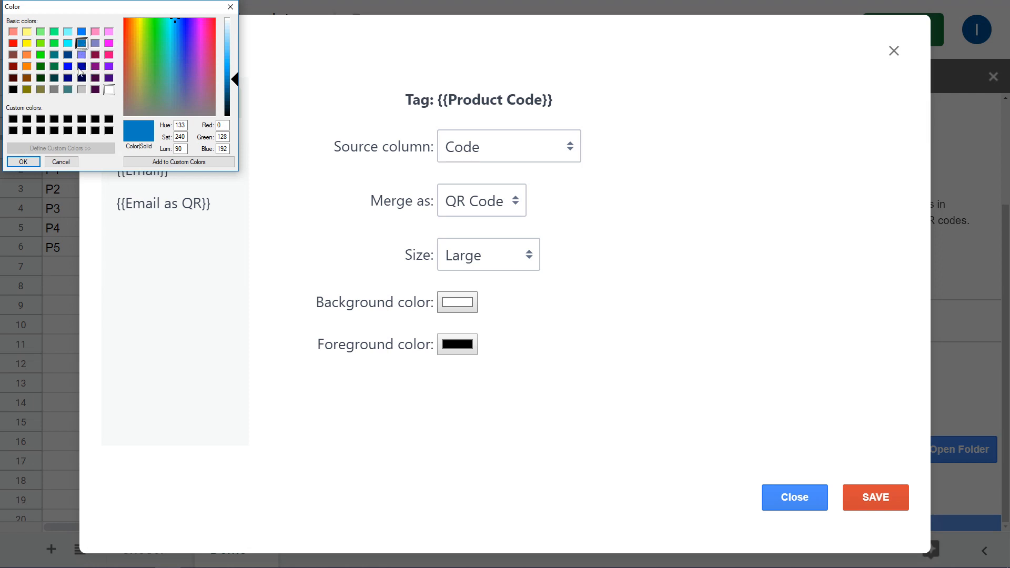
left_click(24, 160)
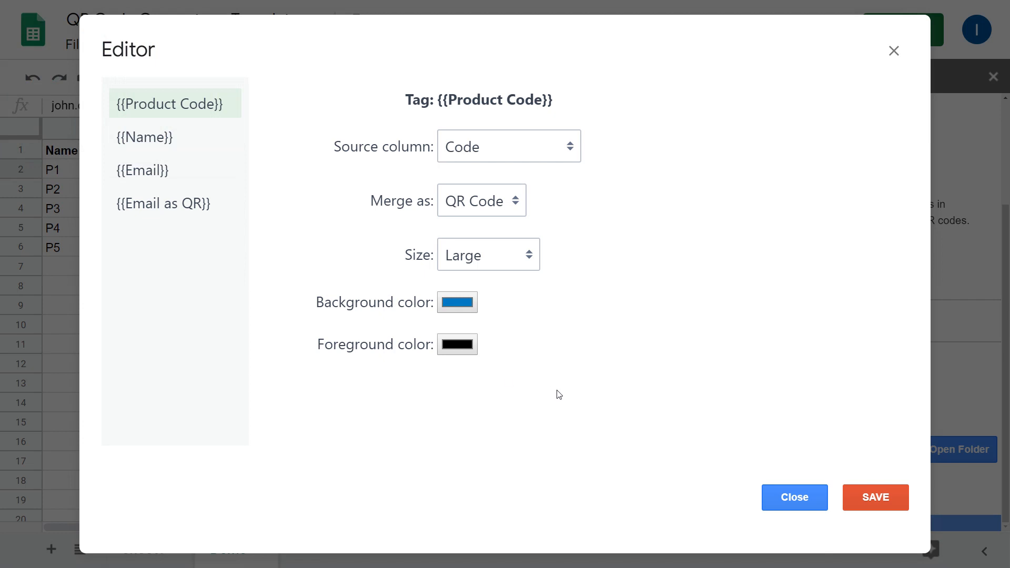
left_click(875, 502)
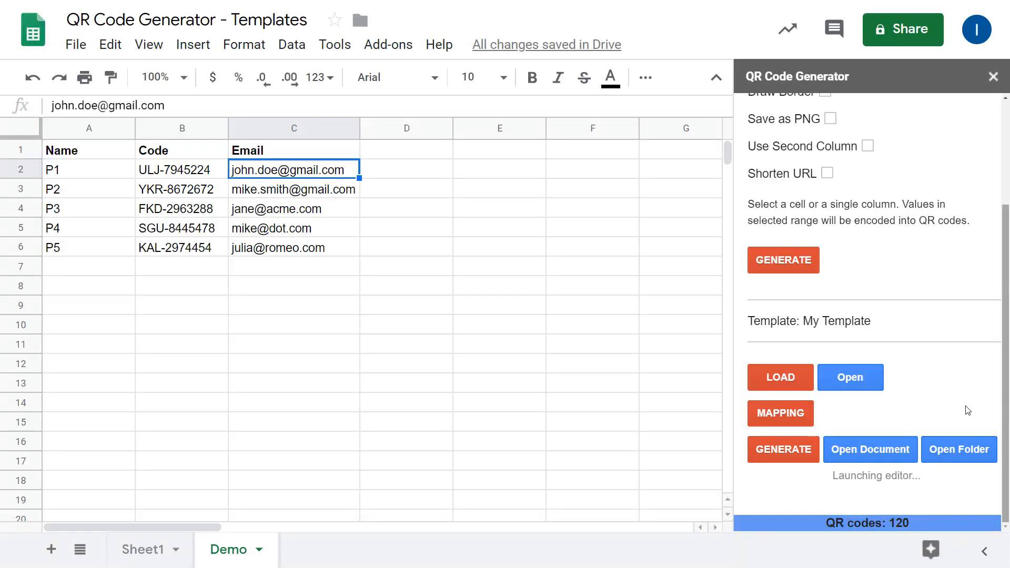
Generate the merged document from My Template, open the QR Codes document and examine its labels
left_click(800, 454)
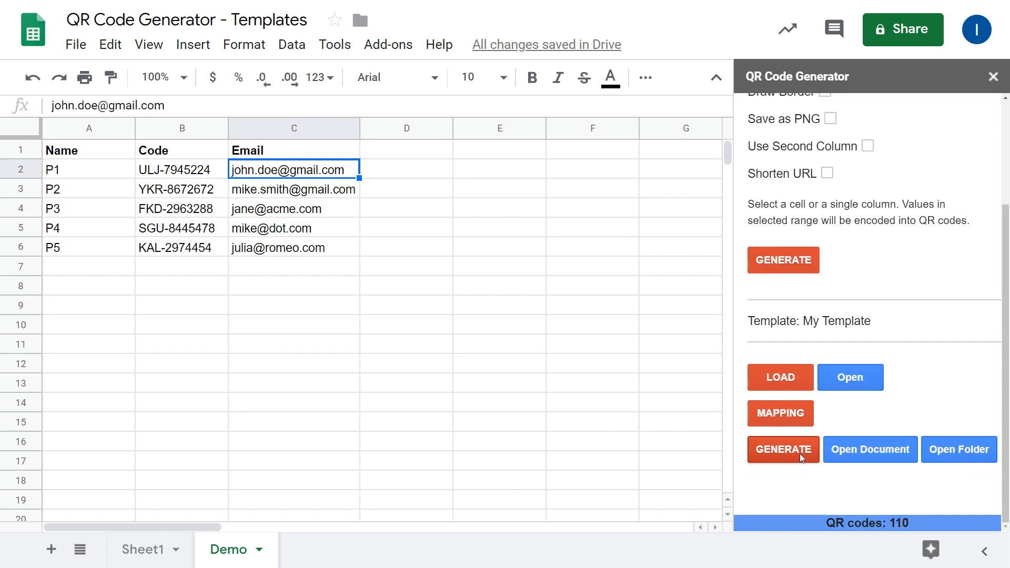
left_click(877, 453)
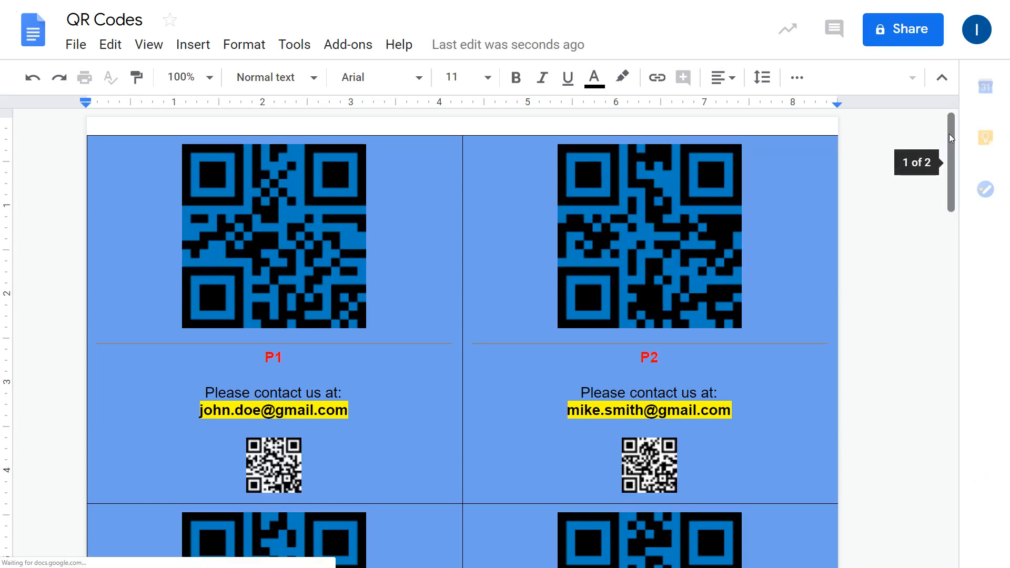
scroll(949, 137, "down", 1)
scroll(950, 141, "down", 2)
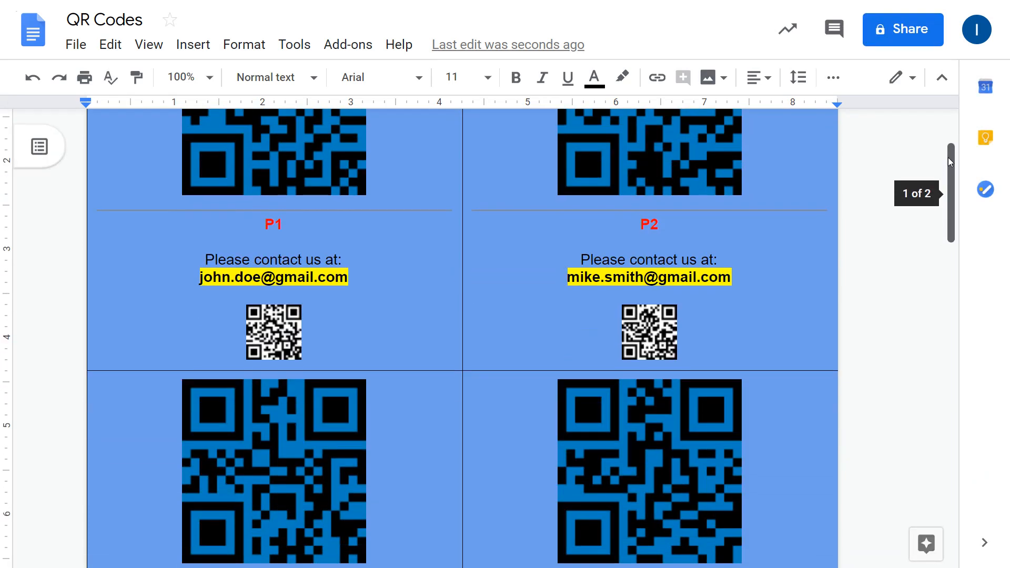
scroll(950, 129, "up", 3)
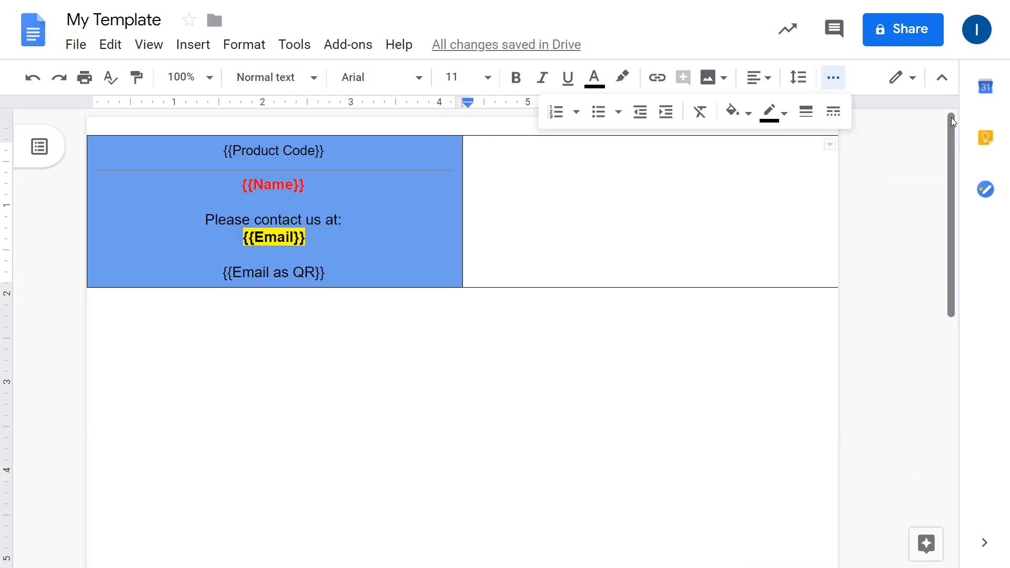
In the My Template document, add a second {{Product Code}} tag below {{Email as QR}}, separated by a blank line
left_click(368, 276)
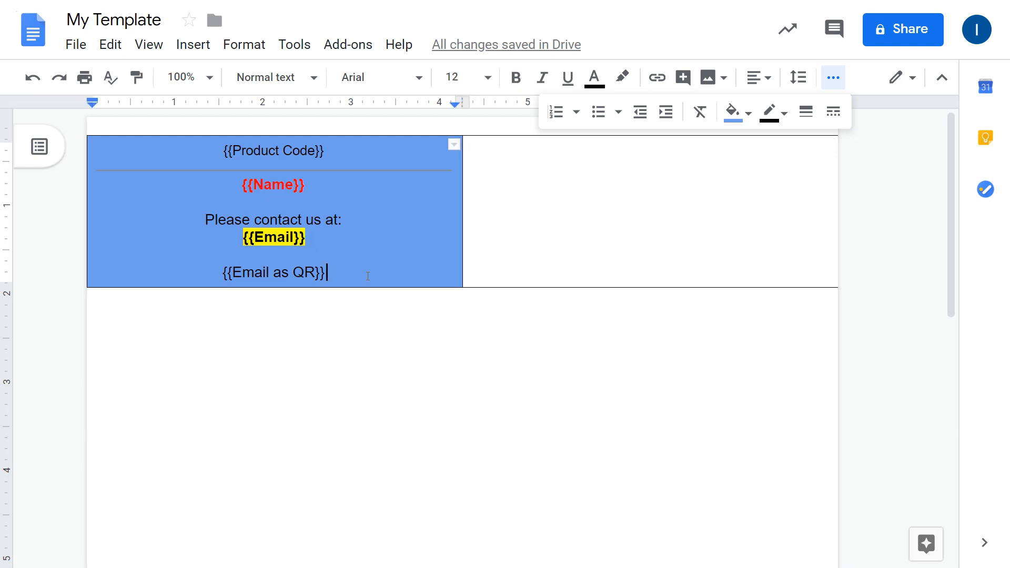
key("Return")
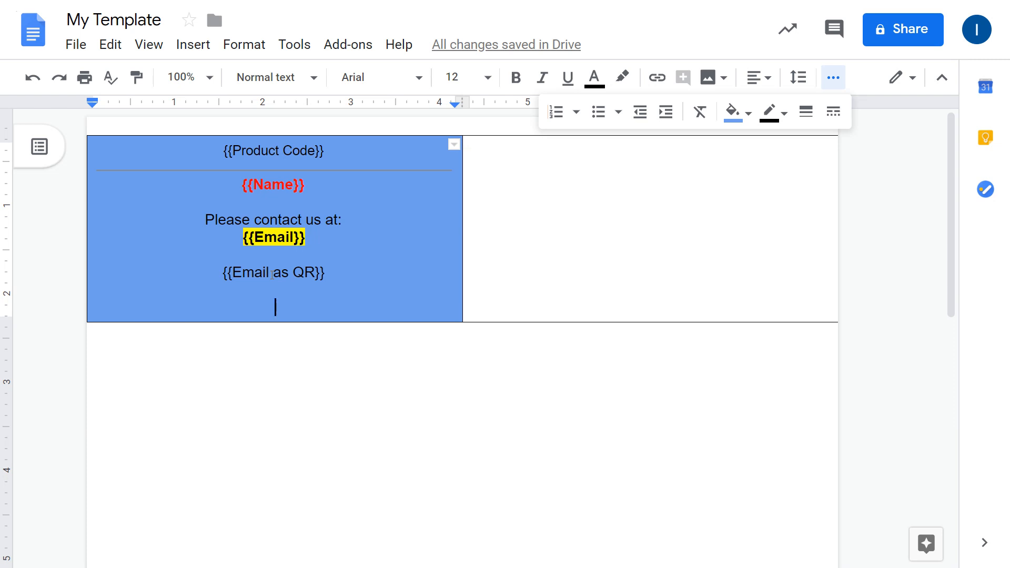
type("{{")
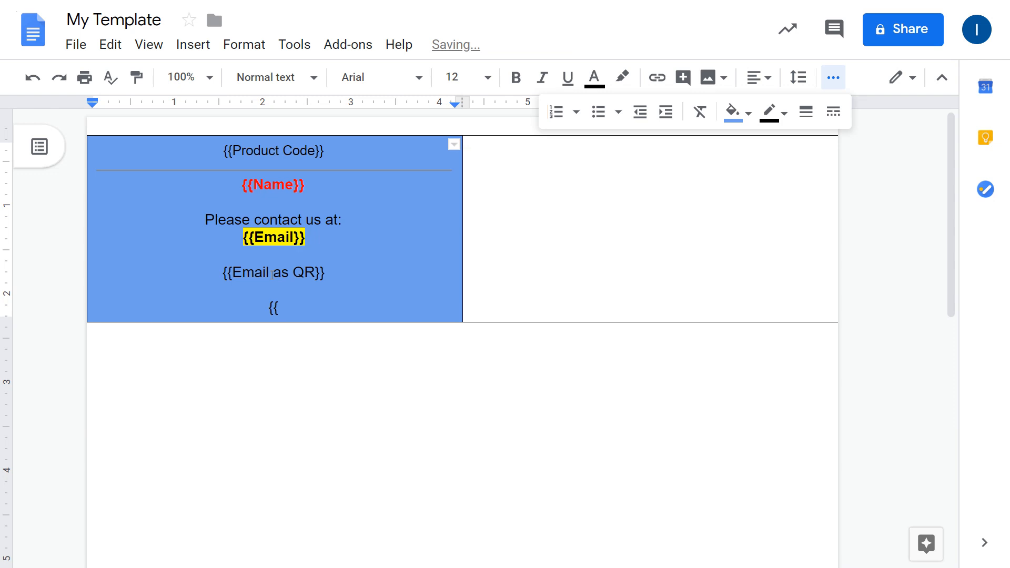
type("Product Code}}")
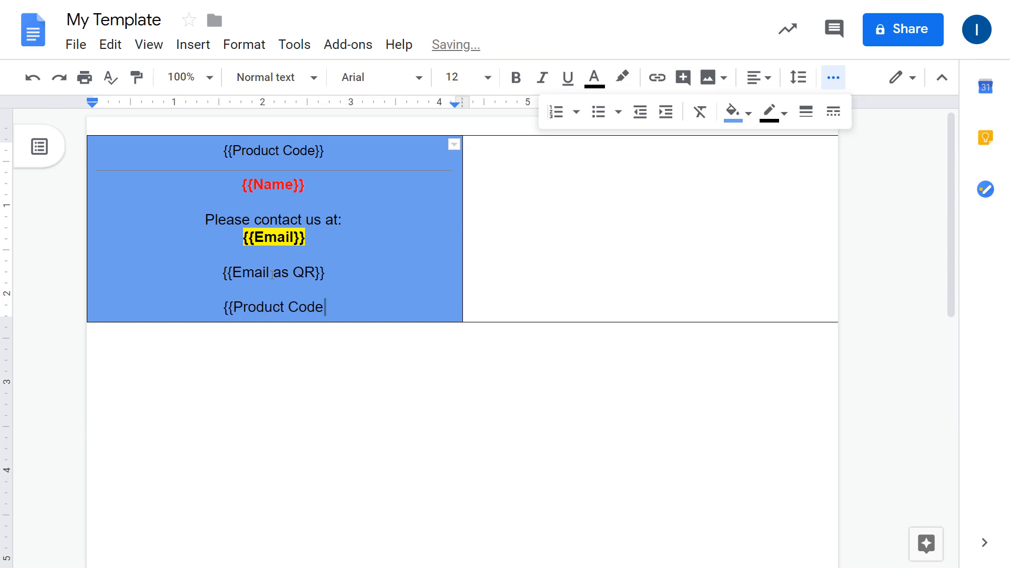
left_click(256, 151)
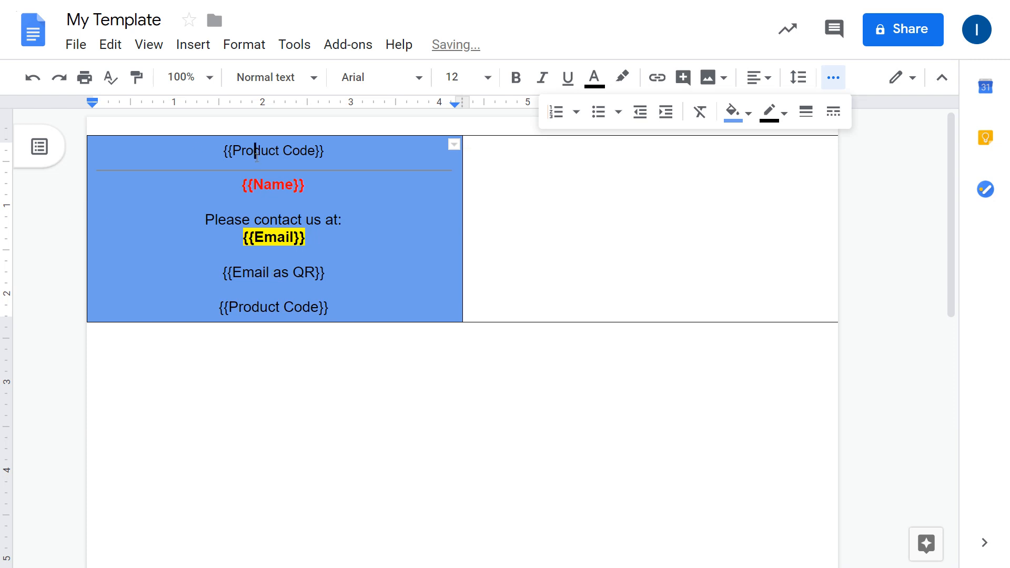
left_click(261, 310)
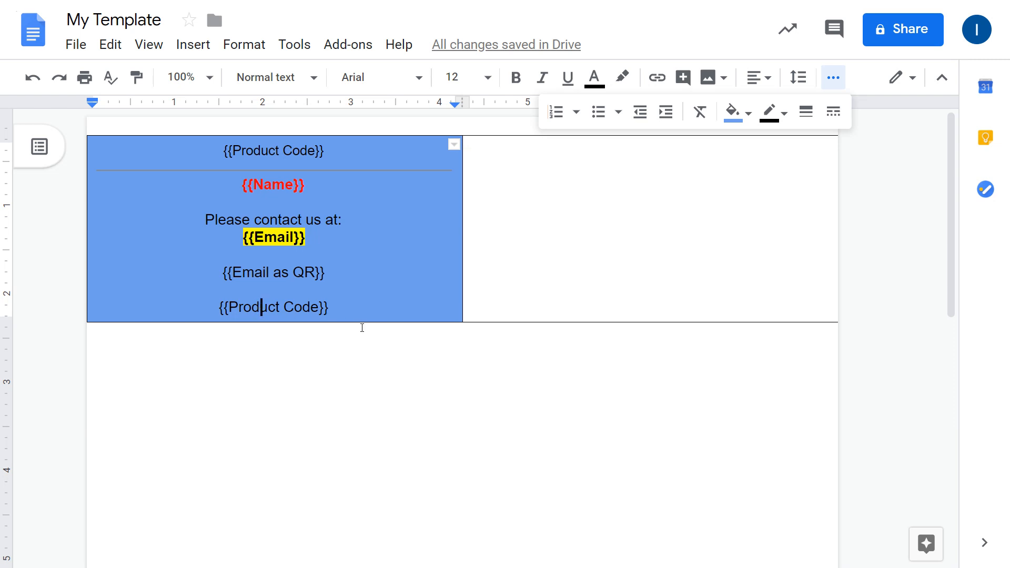
Add the line "Mail us: {{Email}}" below the second {{Product Code}} tag, separated by a blank line
left_click(389, 315)
key("Return")
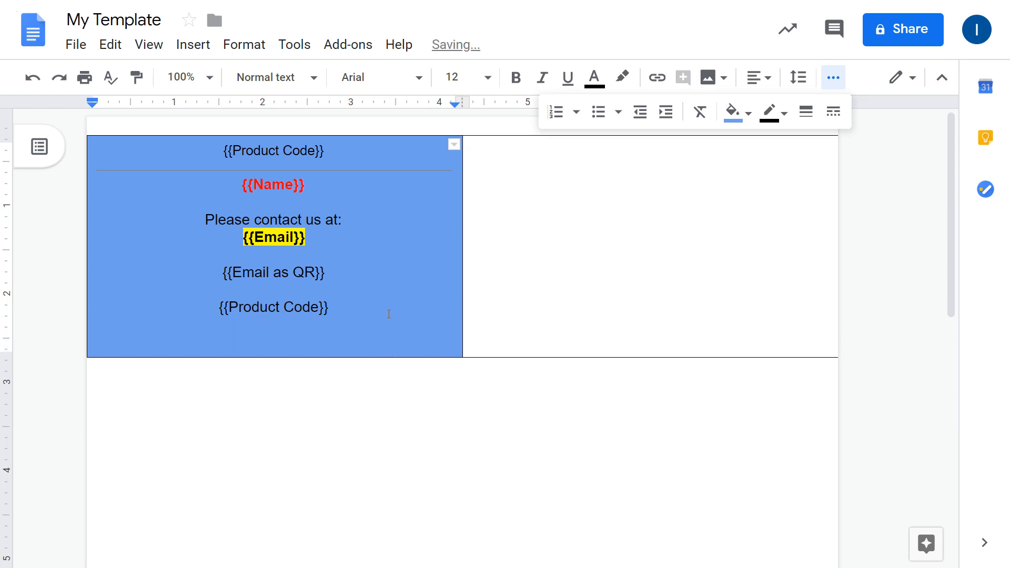
type("{{Email")
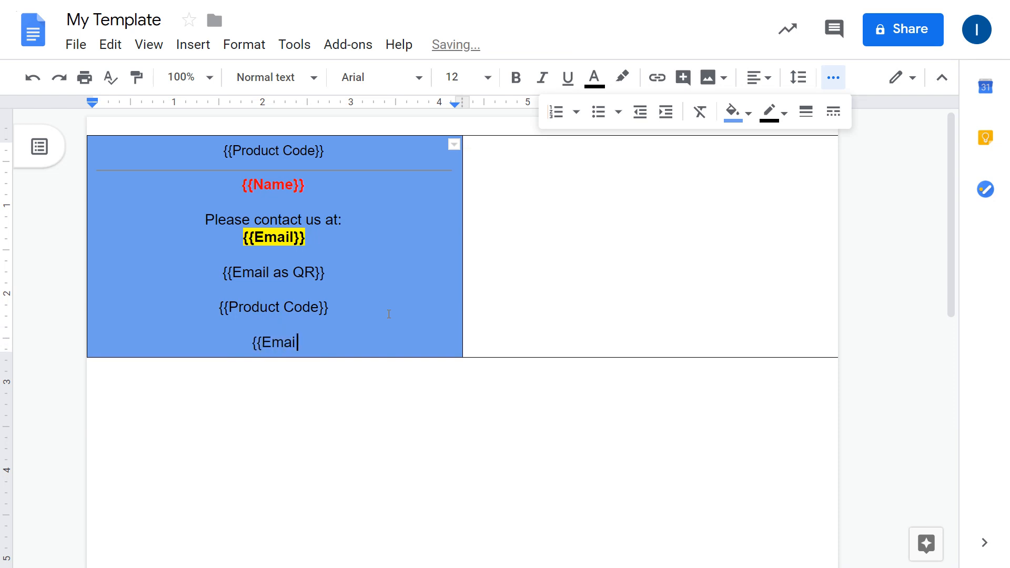
type("}}")
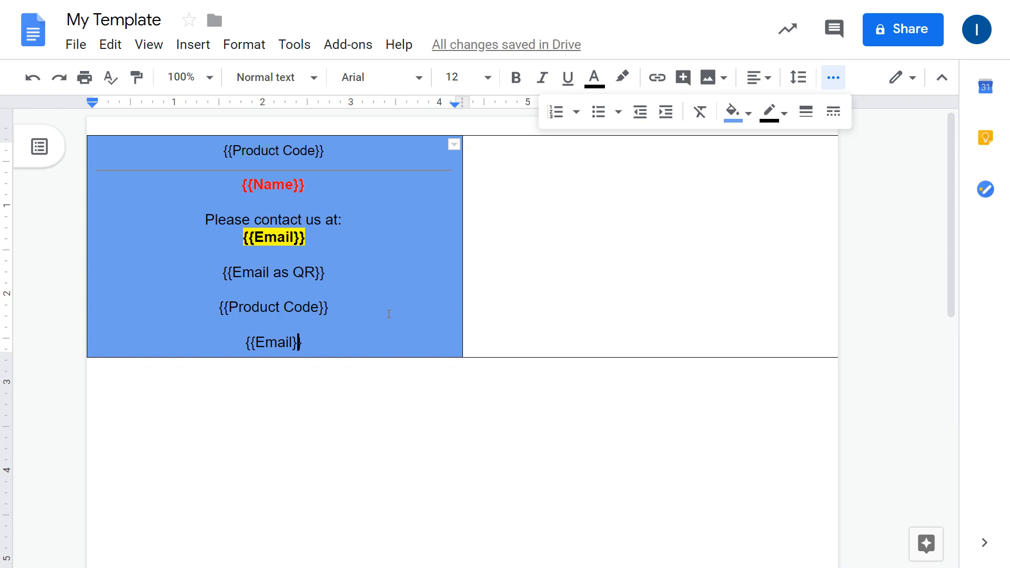
key("ctrl+Left")
key("ctrl+Left")
key("ctrl+Left")
type("Mail us:")
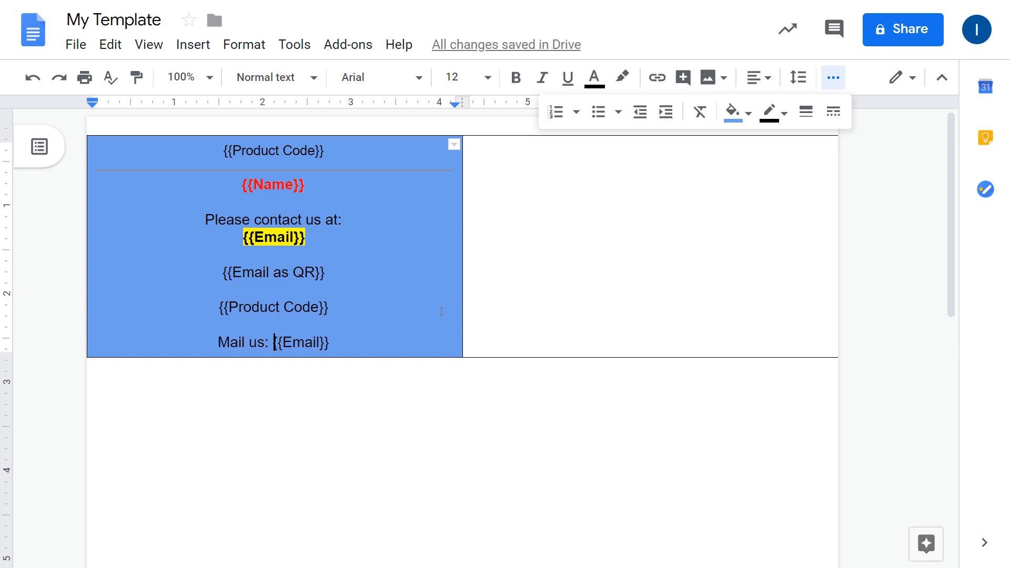
left_click(398, 289)
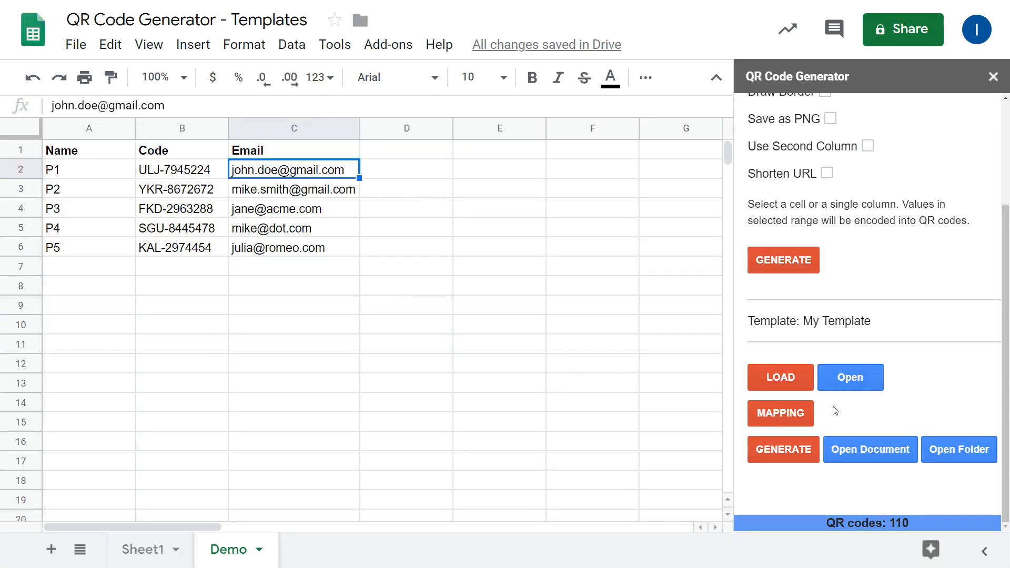
Return to the spreadsheet, generate the merged document again, and open it to examine the labels and how they break across pages
left_click(795, 449)
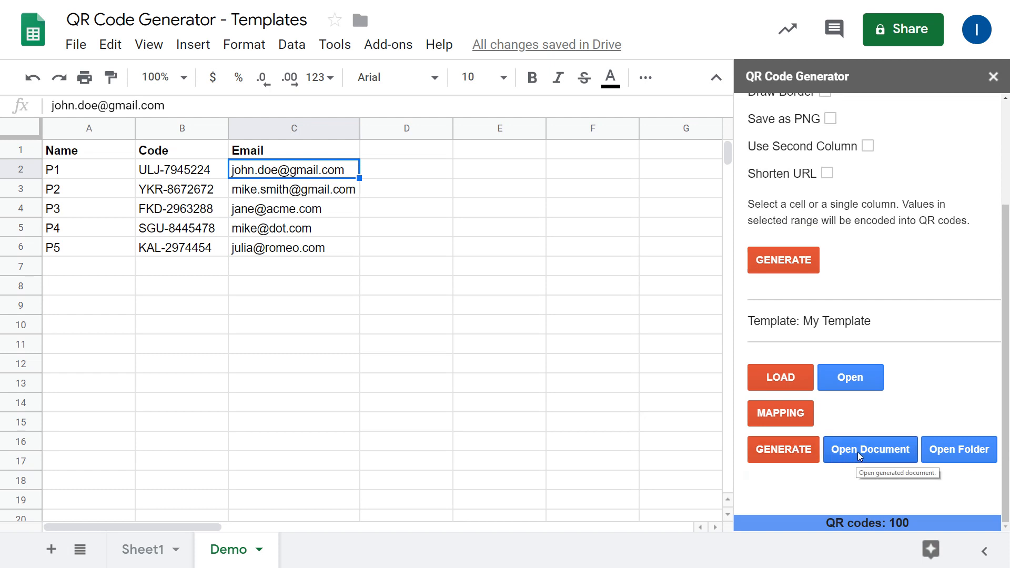
left_click(860, 453)
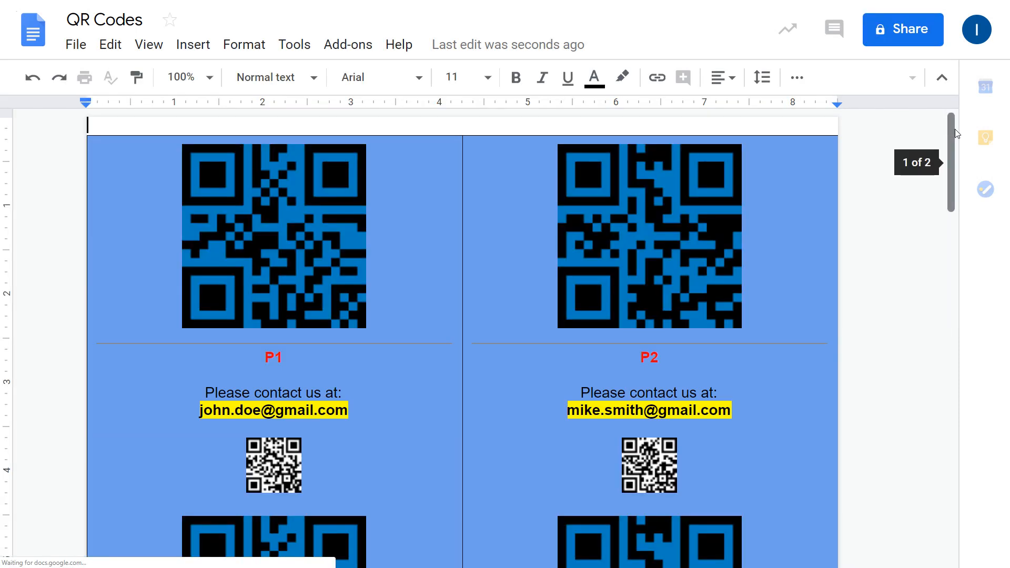
left_click_drag(955, 136, 953, 191)
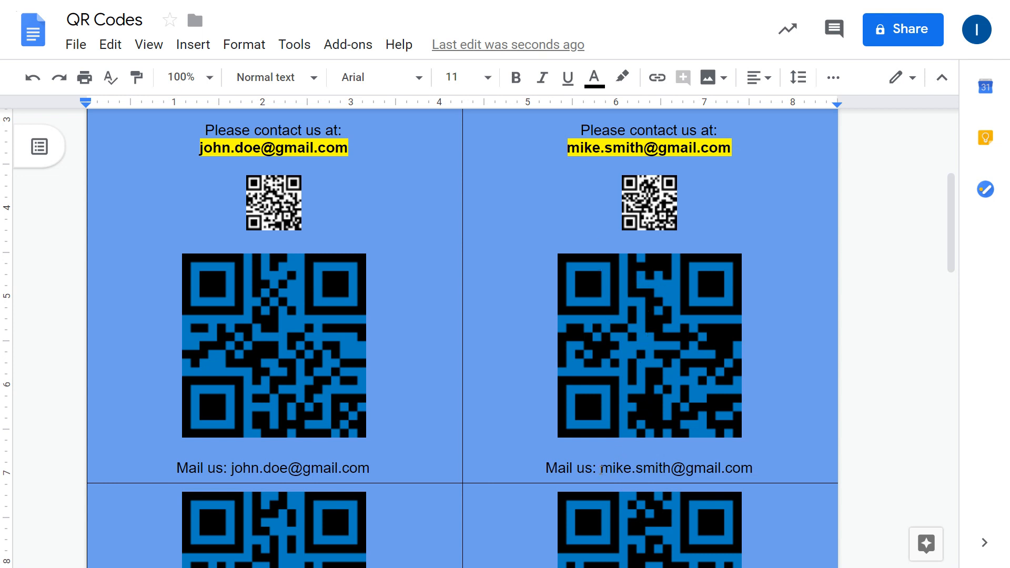
left_click(612, 470)
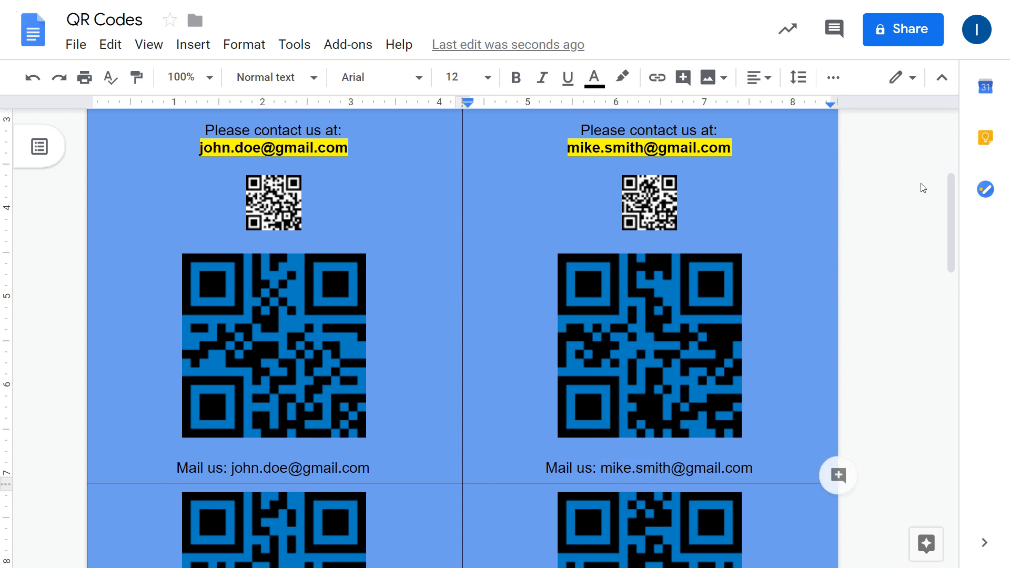
left_click_drag(950, 204, 962, 260)
left_click_drag(963, 262, 947, 126)
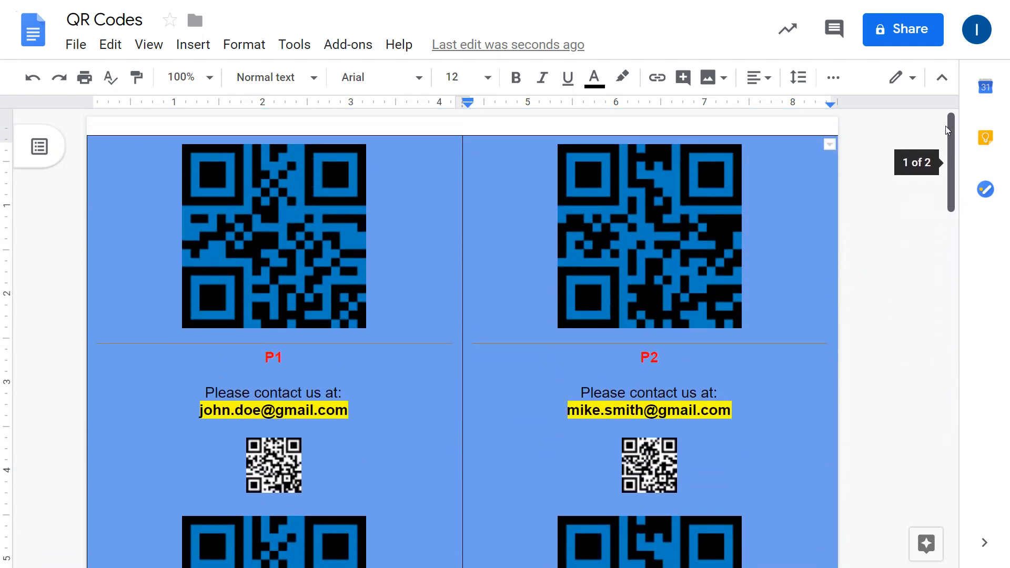
left_click_drag(946, 126, 946, 268)
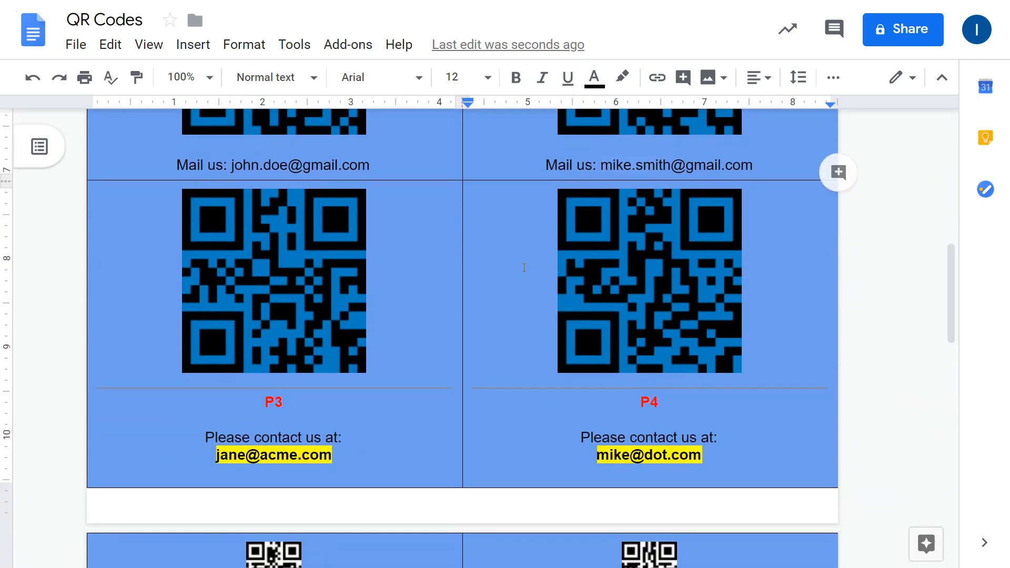
left_click(404, 227)
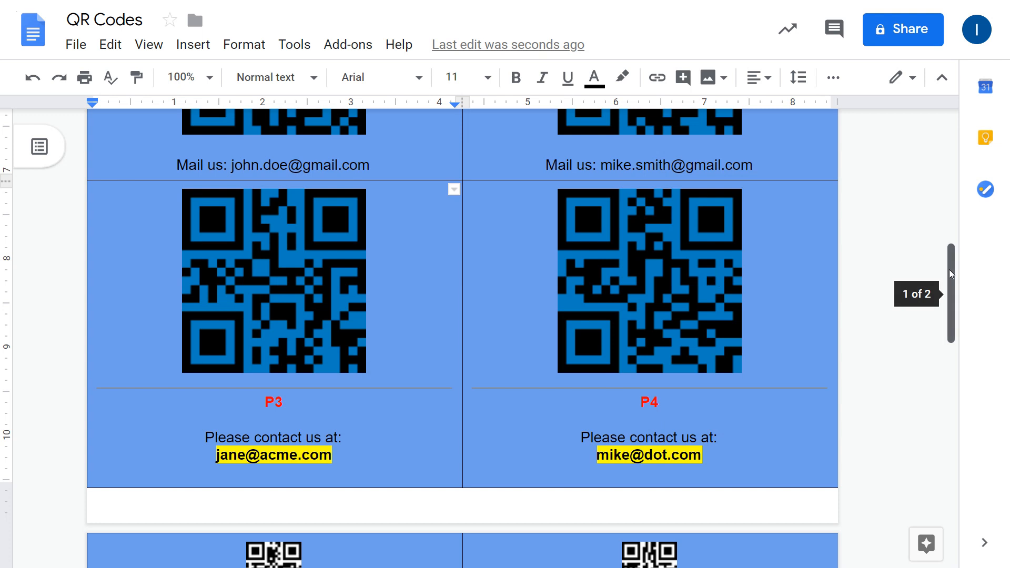
mouse_move(949, 270)
left_mouse_down()
mouse_move(946, 352)
mouse_move(953, 274)
mouse_move(955, 284)
left_mouse_up()
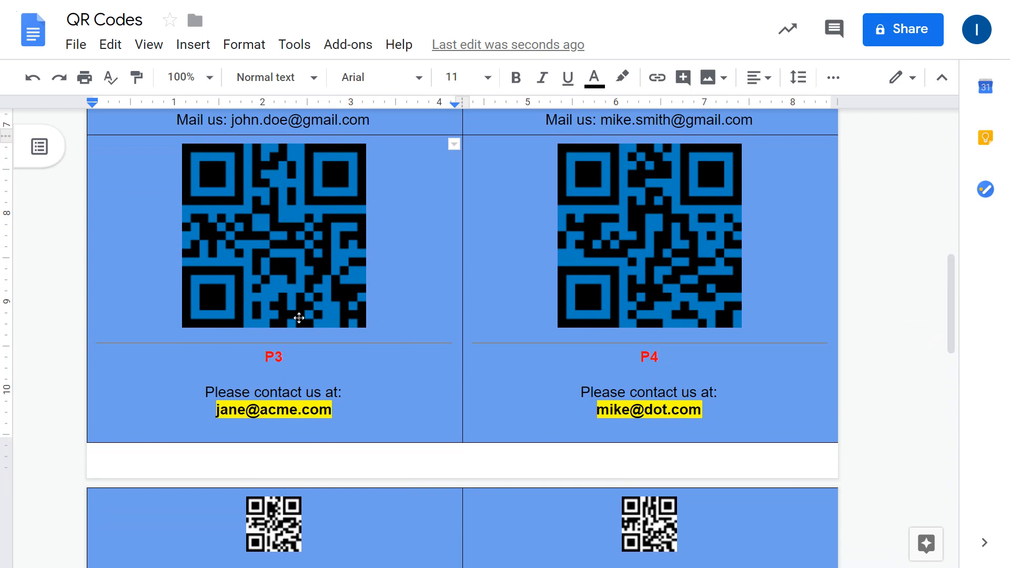
Distribute the rows of the label table evenly in the QR Codes document and check the labels on all pages
left_click(405, 378)
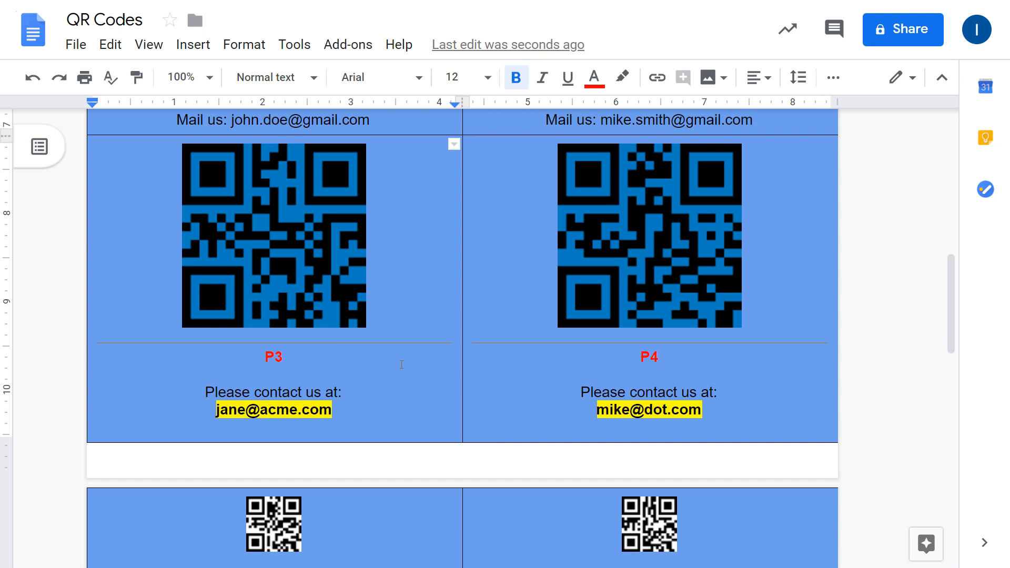
right_click(401, 366)
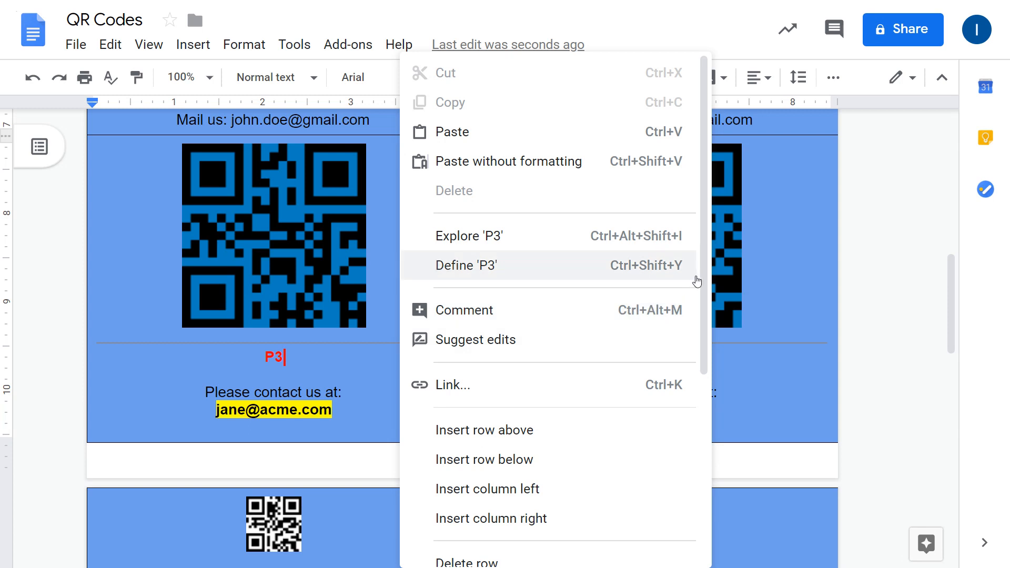
left_click_drag(701, 269, 677, 476)
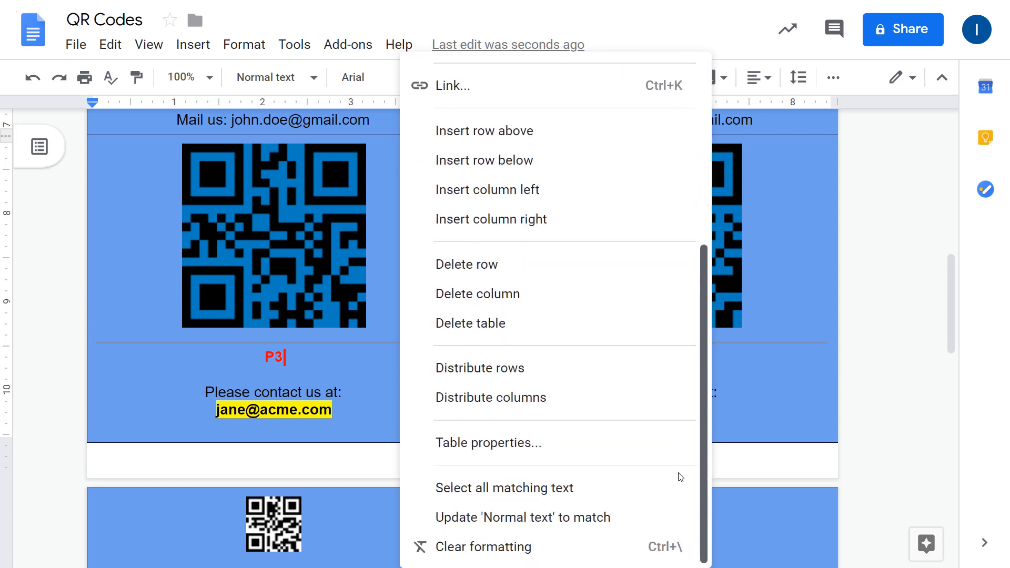
left_click(550, 372)
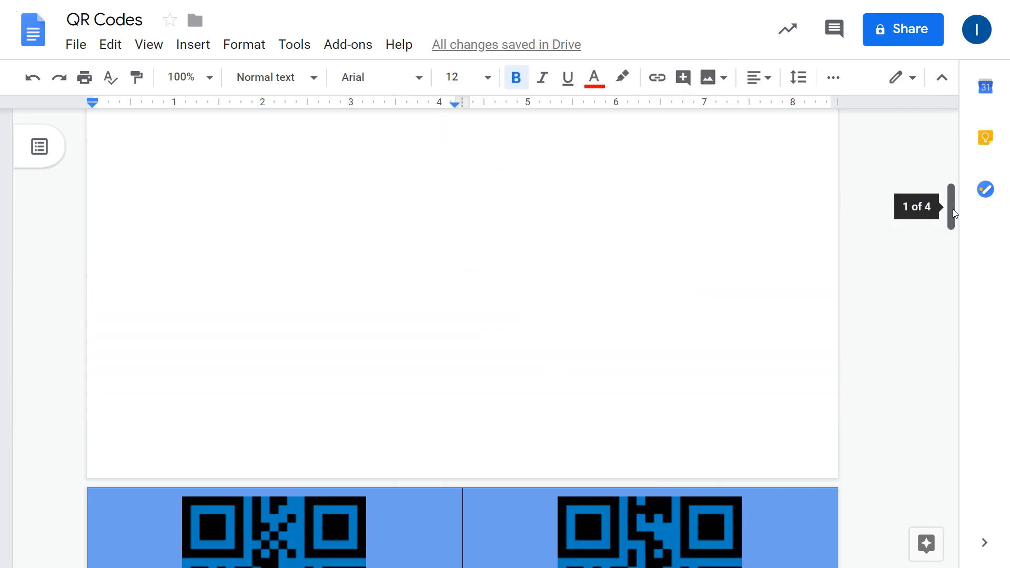
left_click_drag(953, 214, 928, 481)
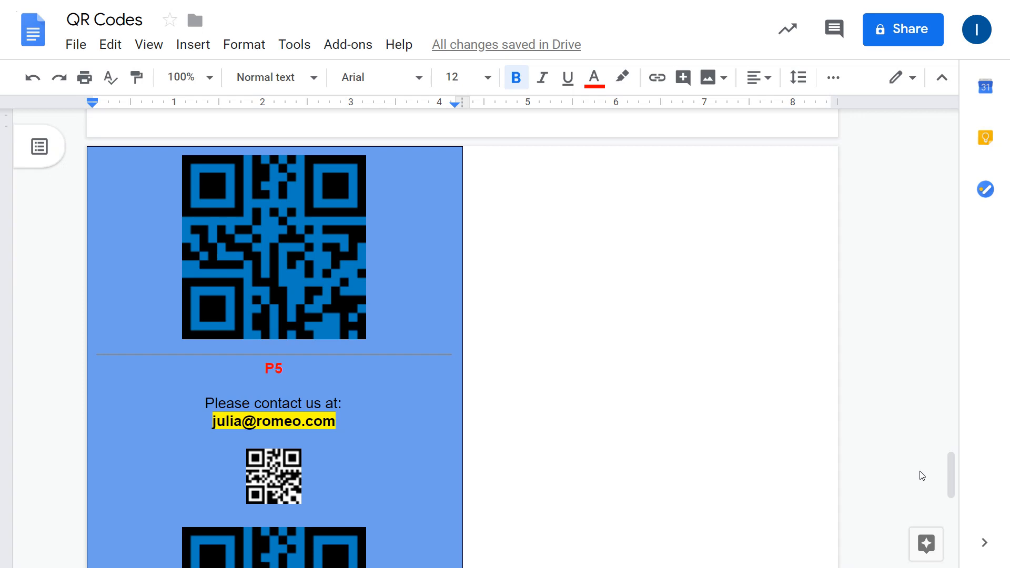
key("ctrl+Home")
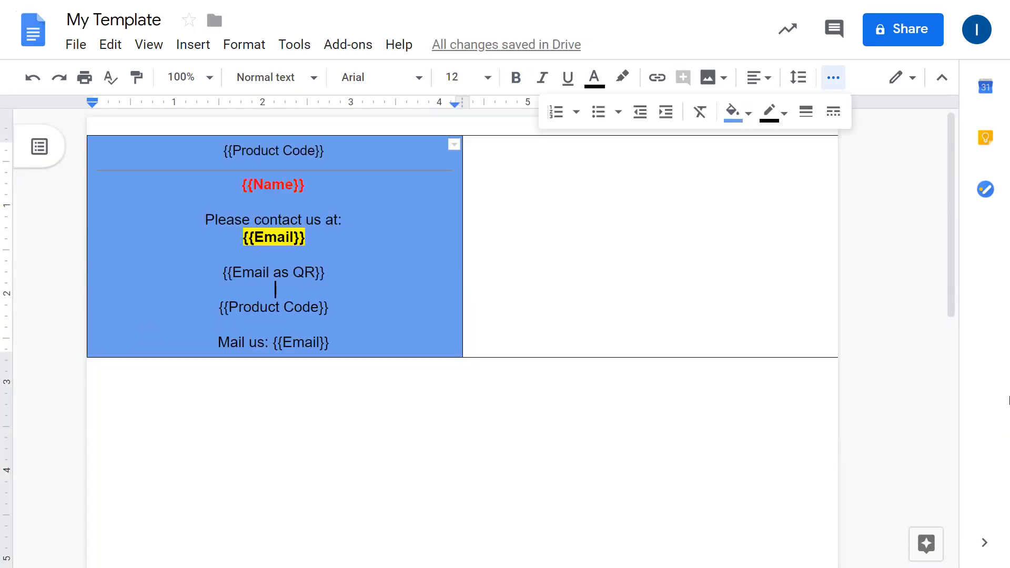
In the My Template document, delete the second {{Product Code}} tag and the "Mail us: {{Email}}" line below {{Email as QR}}
key("Left")
key("Left")
key("Right")
key("Delete")
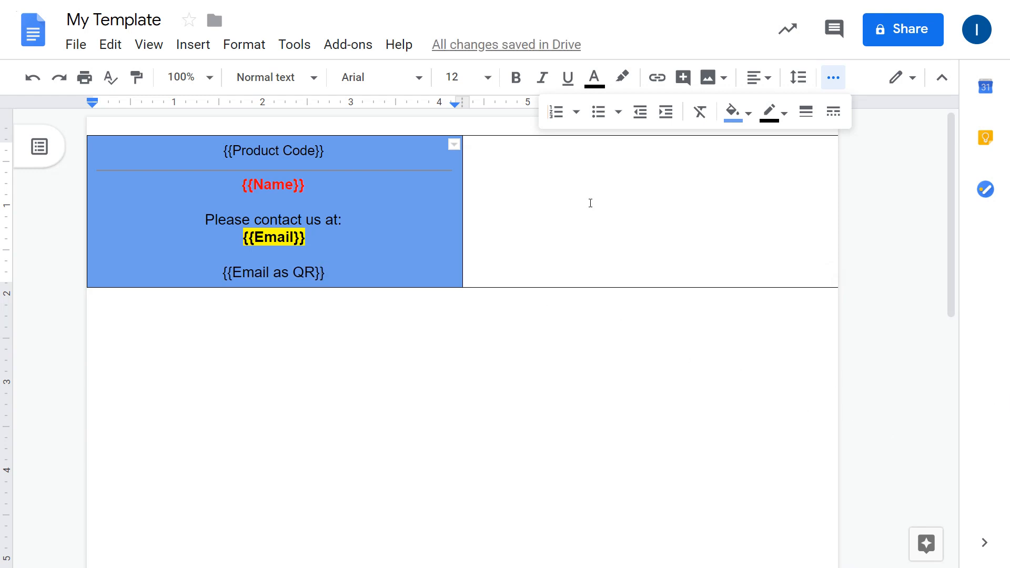
Add a new tag {{Hello}} below {{Email as QR}} in the template label, separated by a blank line
key("Return")
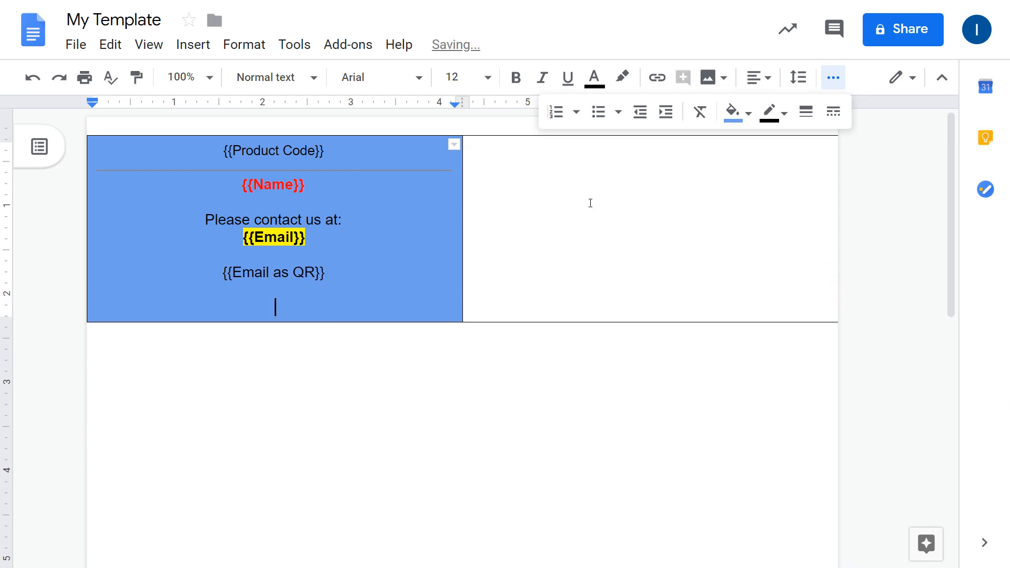
type("{{Hello}}")
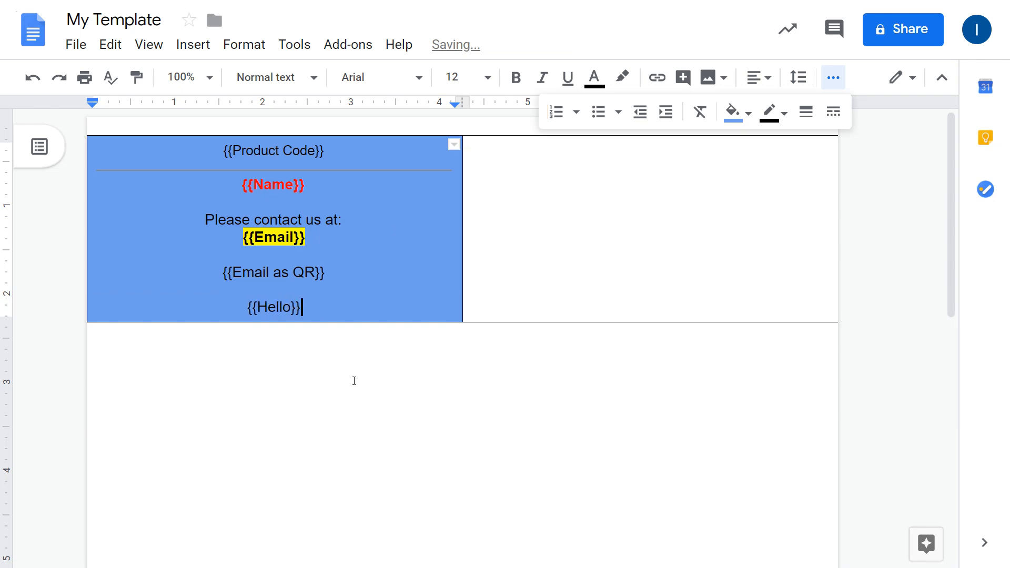
left_click(416, 380)
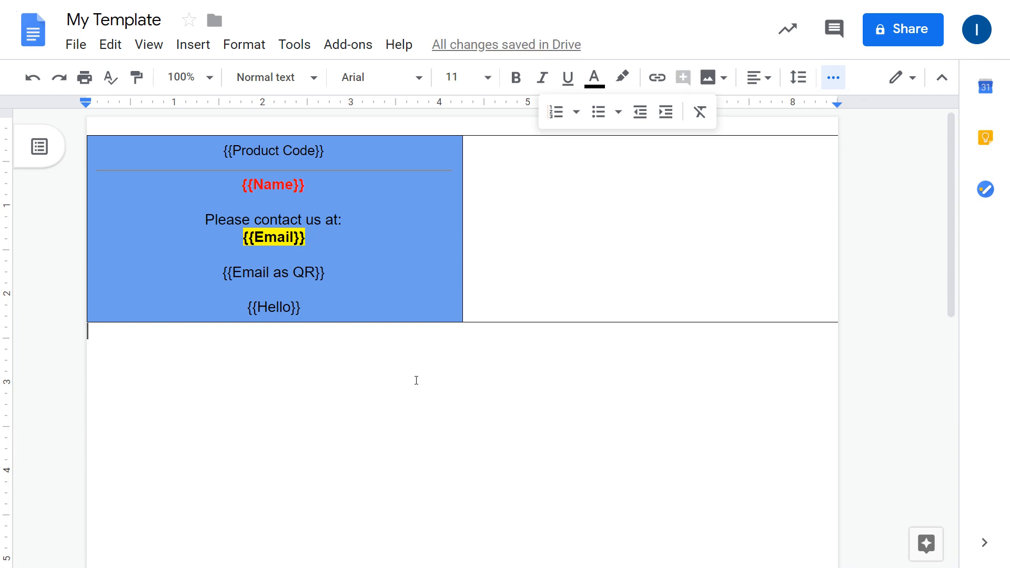
Return to the spreadsheet and try to generate the merged document from the updated template
key("ctrl+shift+Tab")
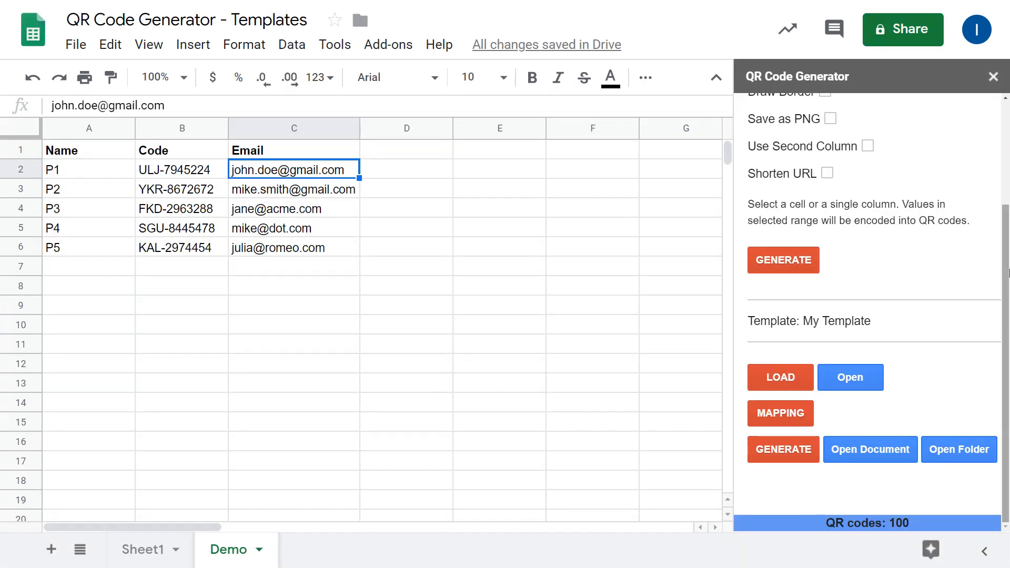
left_click(780, 448)
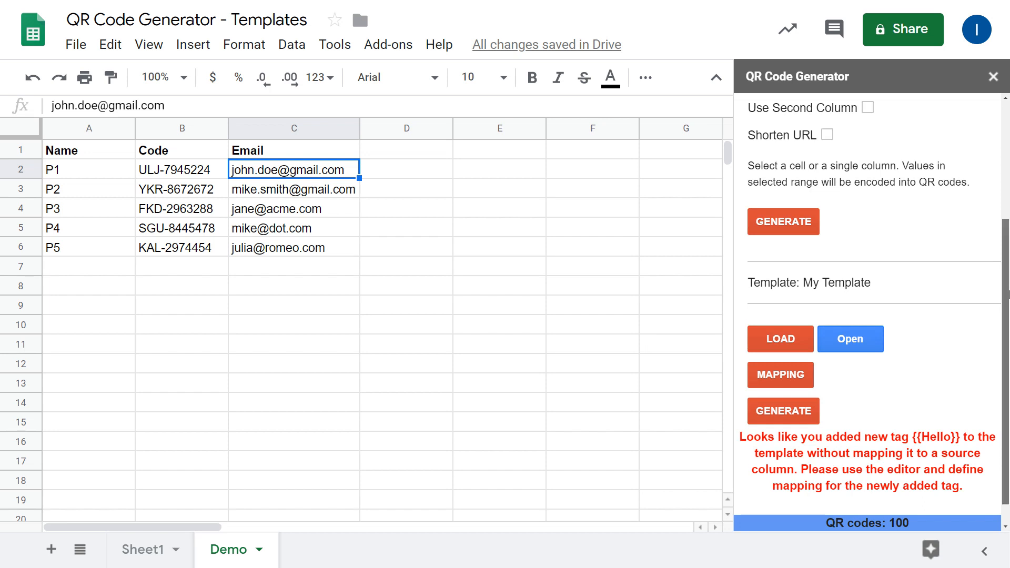
left_click_drag(1009, 276, 1009, 300)
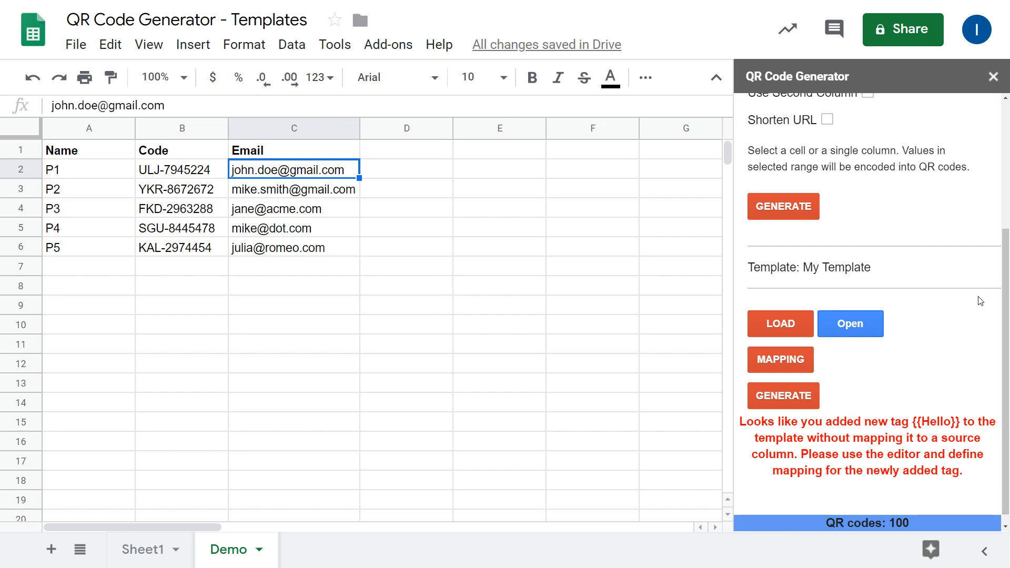
Review the template's tag mappings, map the {{Hello}} tag to the Name source column, and save the mapping
left_click(795, 362)
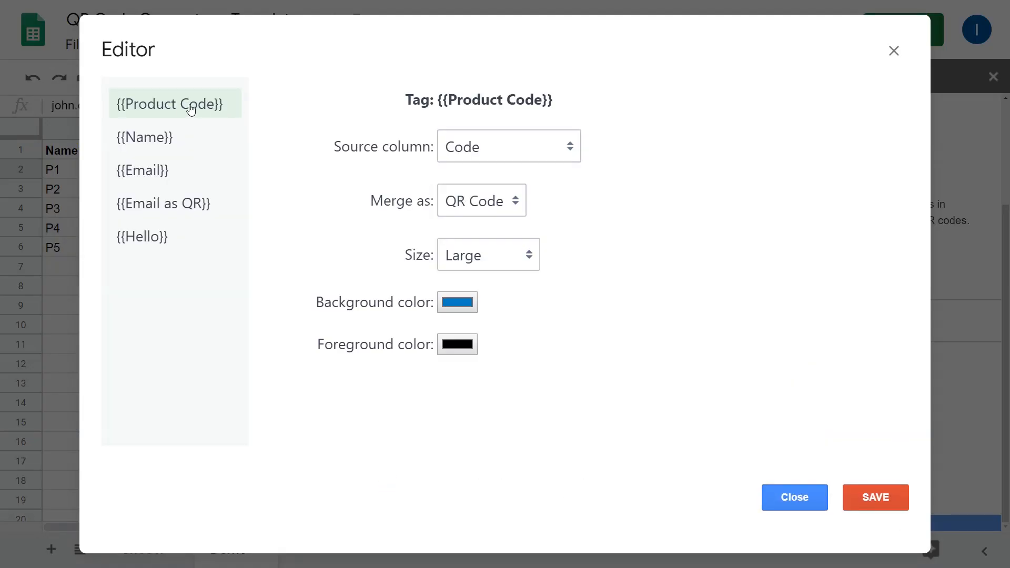
left_click(171, 143)
left_click(159, 168)
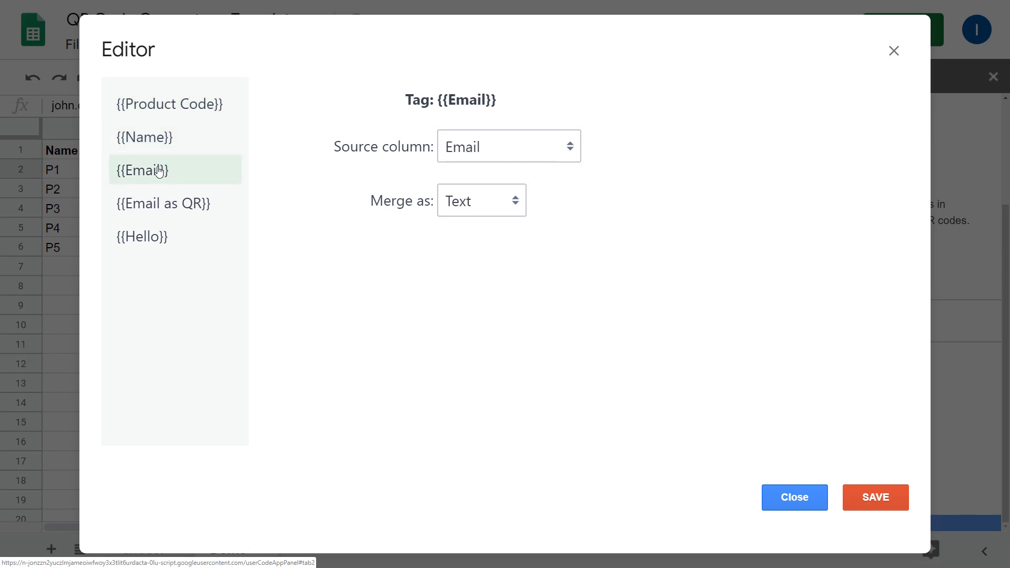
left_click(146, 214)
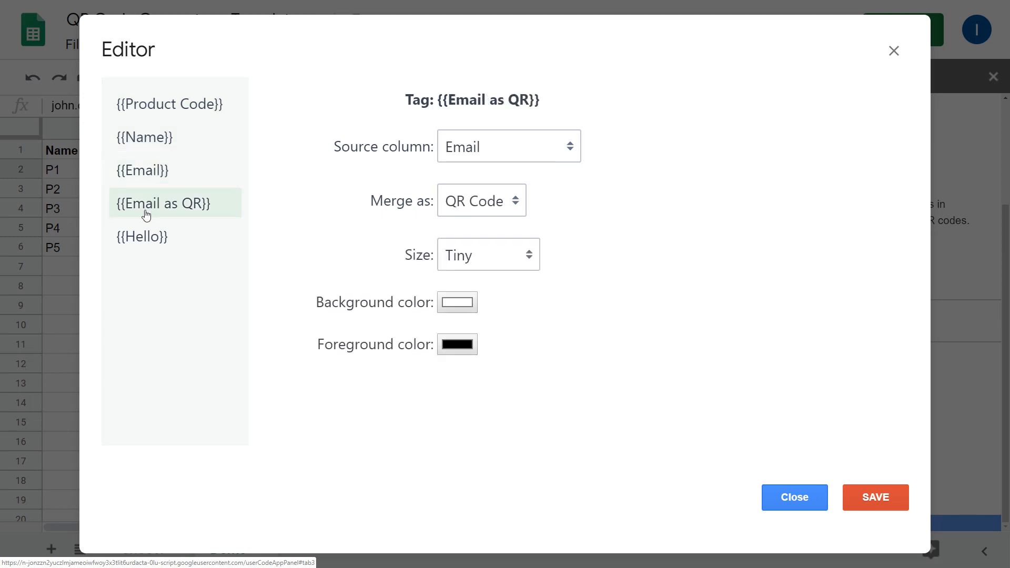
left_click(144, 243)
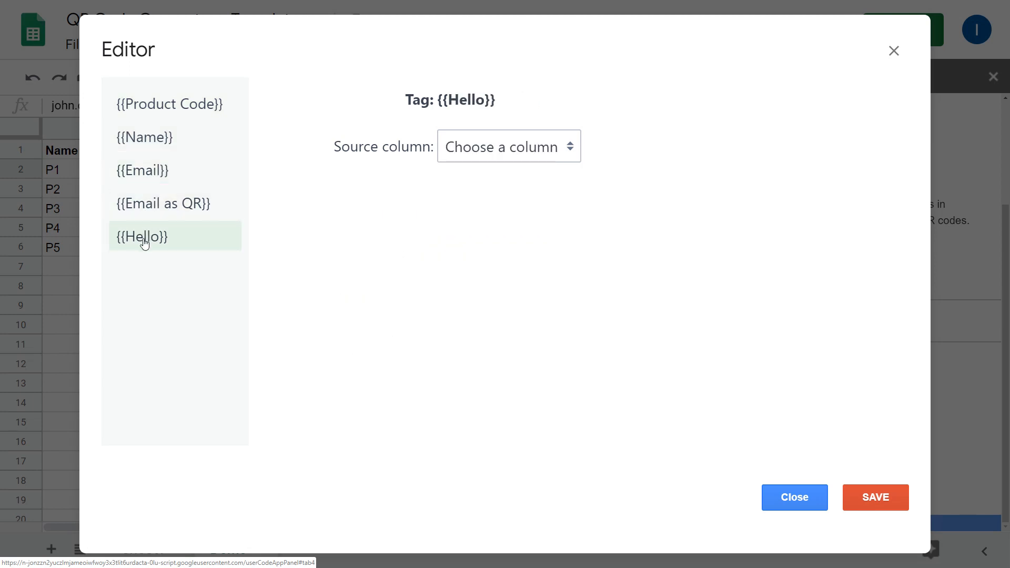
left_click(526, 155)
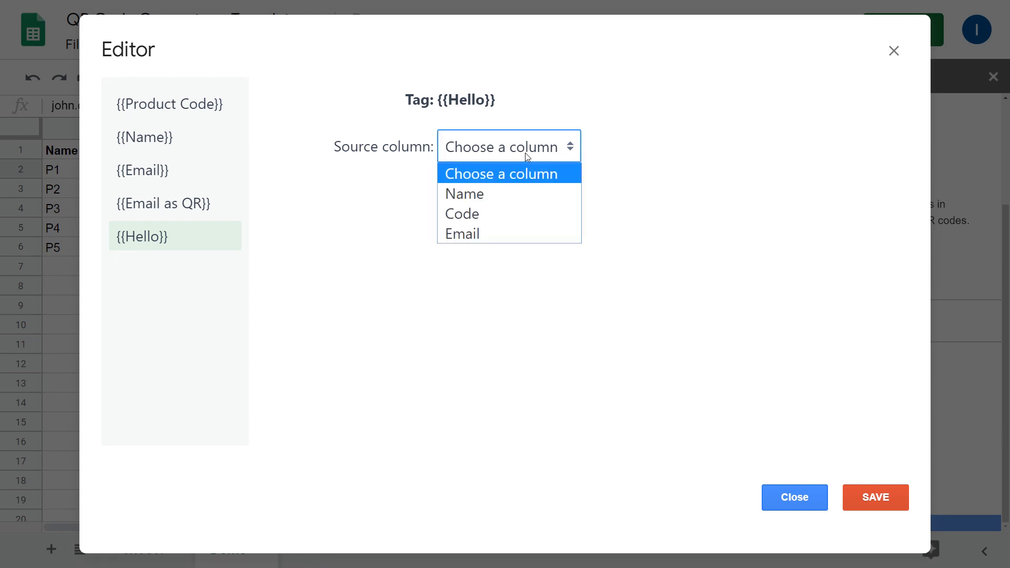
left_click(476, 196)
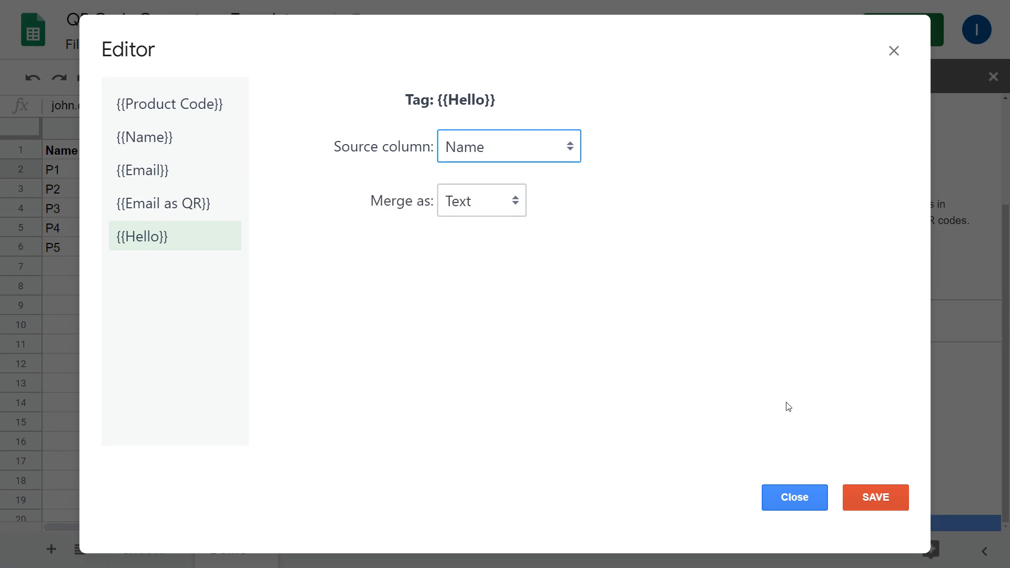
left_click(876, 497)
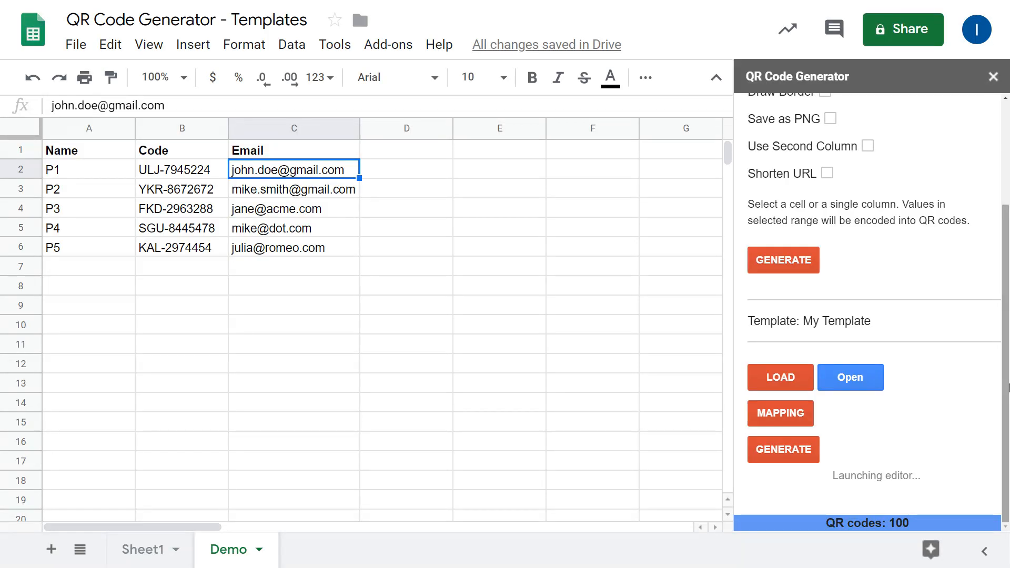
Generate the merged document again and open it to compare the name and {{Hello}} values on the labels
left_click(796, 450)
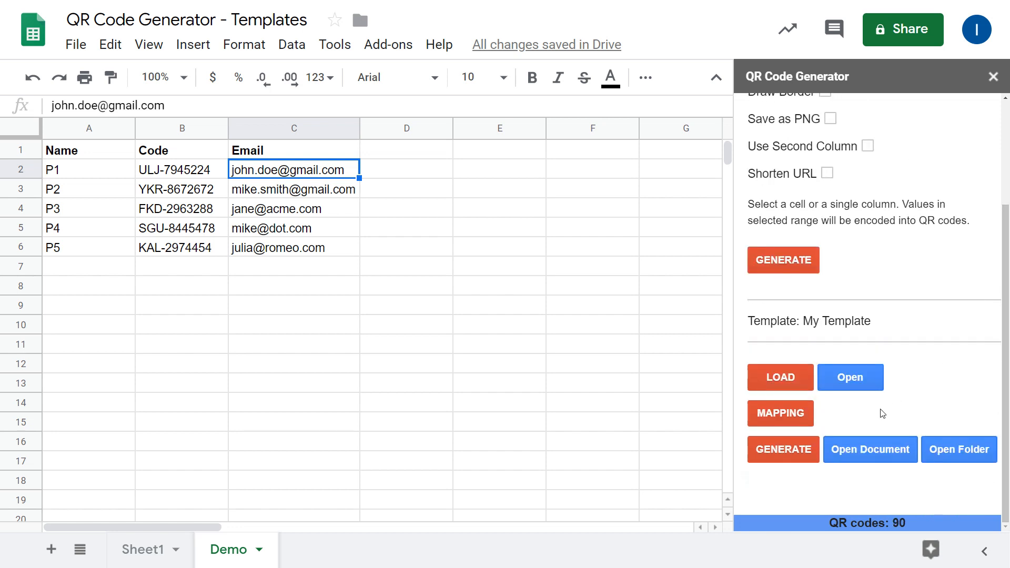
left_click(857, 446)
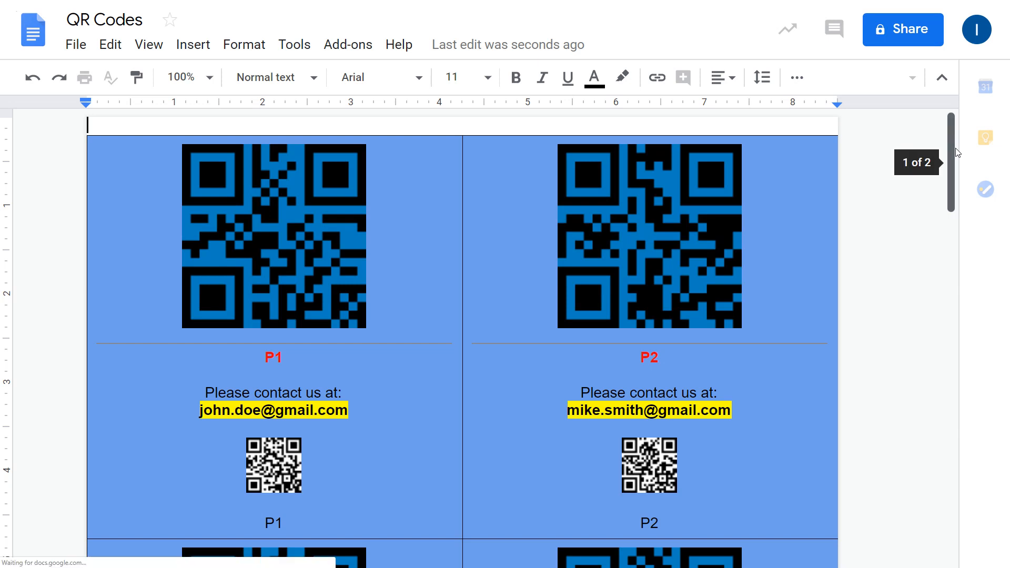
scroll(955, 160, "down", 3)
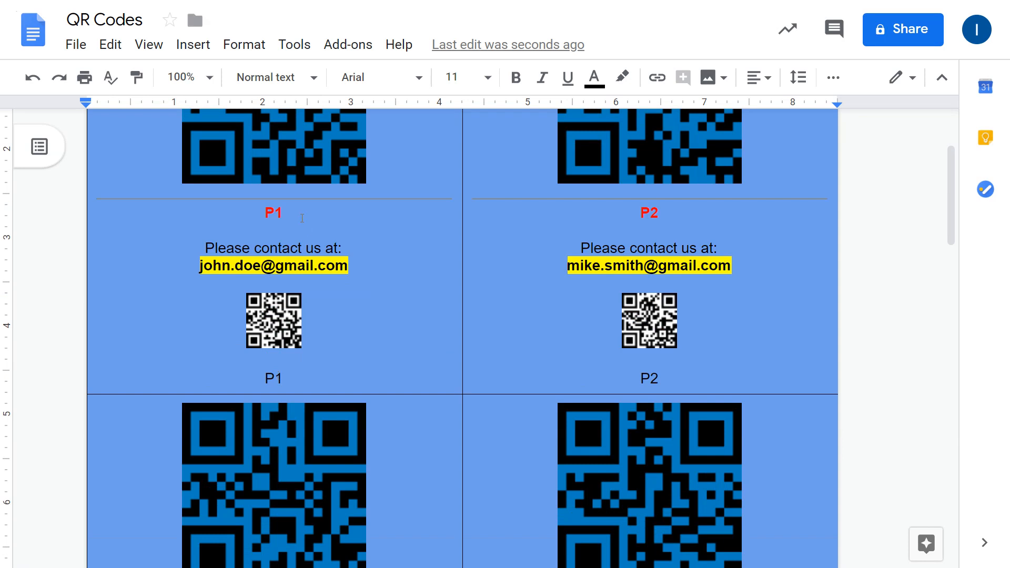
left_click(268, 214)
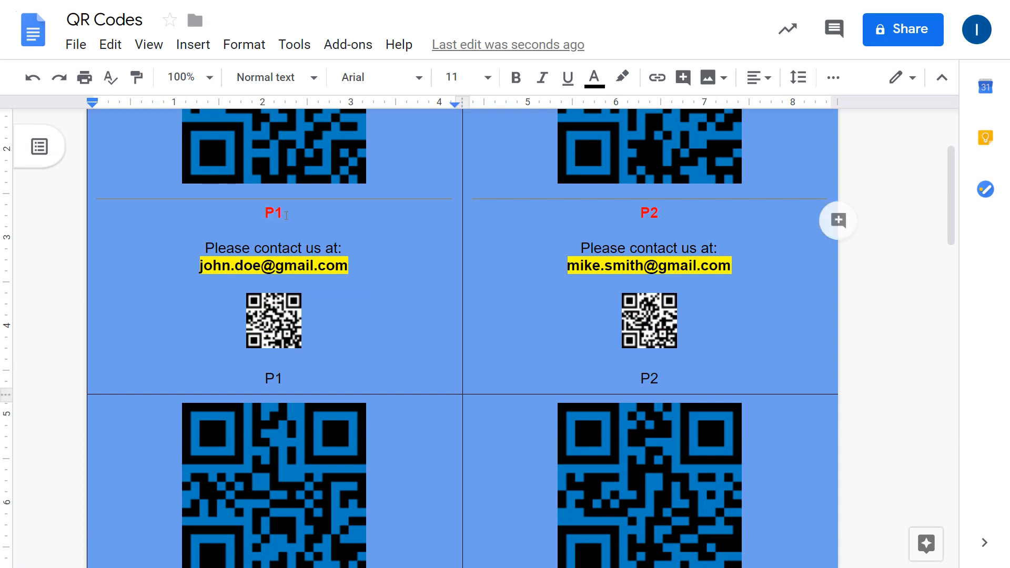
left_click(284, 379)
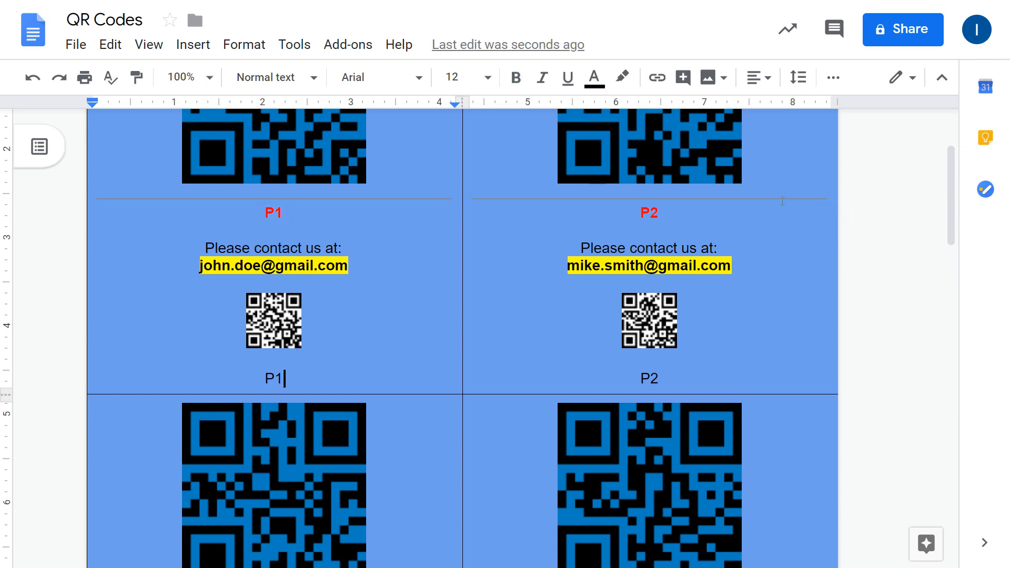
left_click_drag(953, 169, 946, 205)
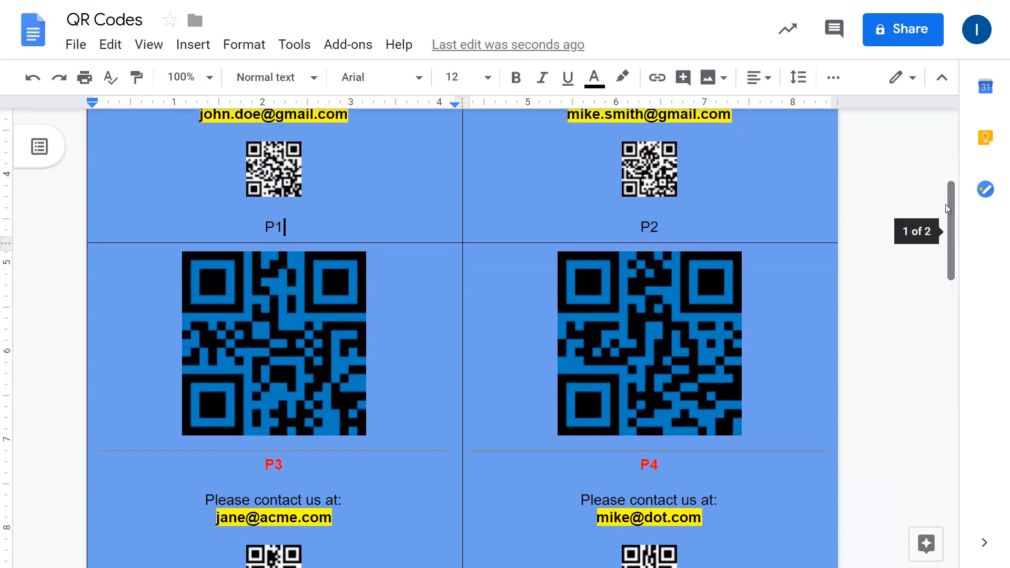